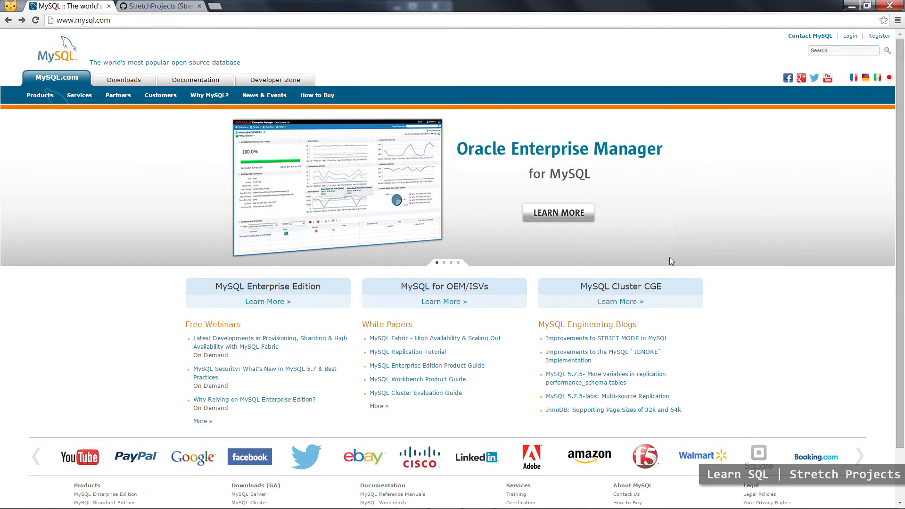
Open the MySQL Installer download page within the Windows section of the MySQL Community downloads.
left_click(128, 81)
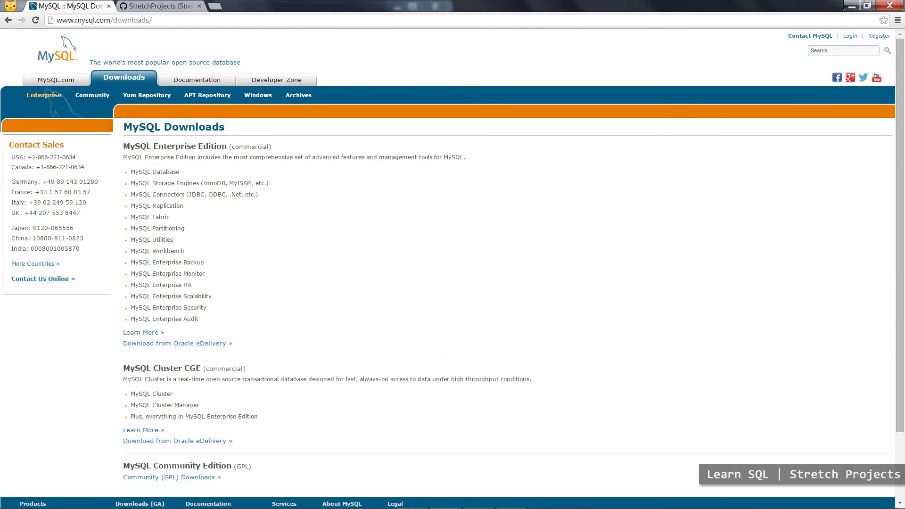
scroll(218, 311, "down", 3)
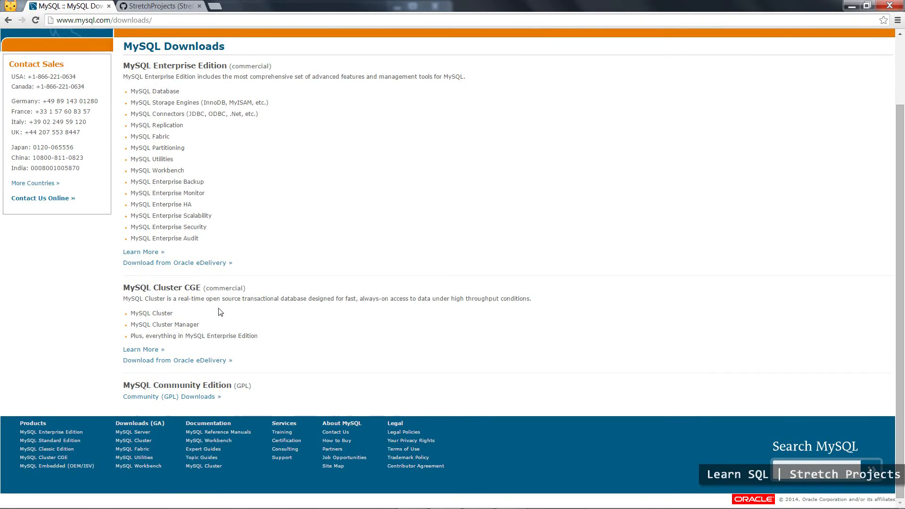
left_click(194, 398)
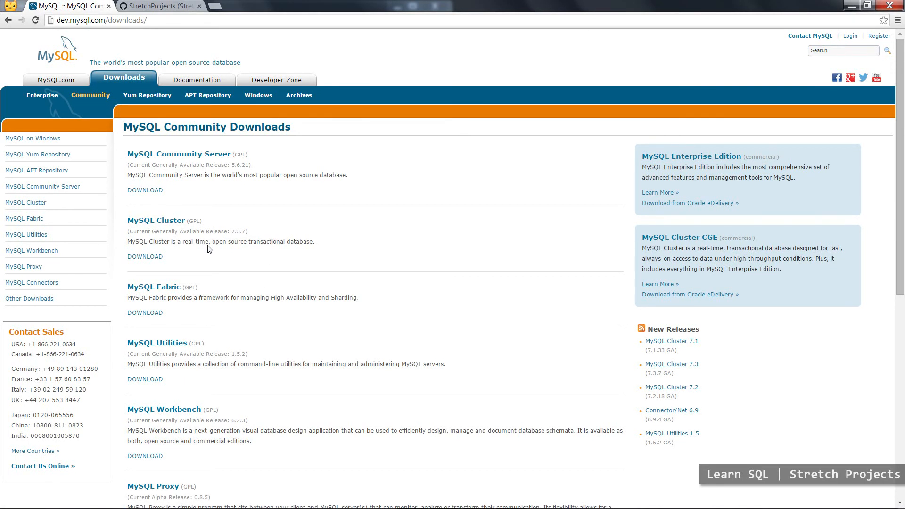
left_click(55, 138)
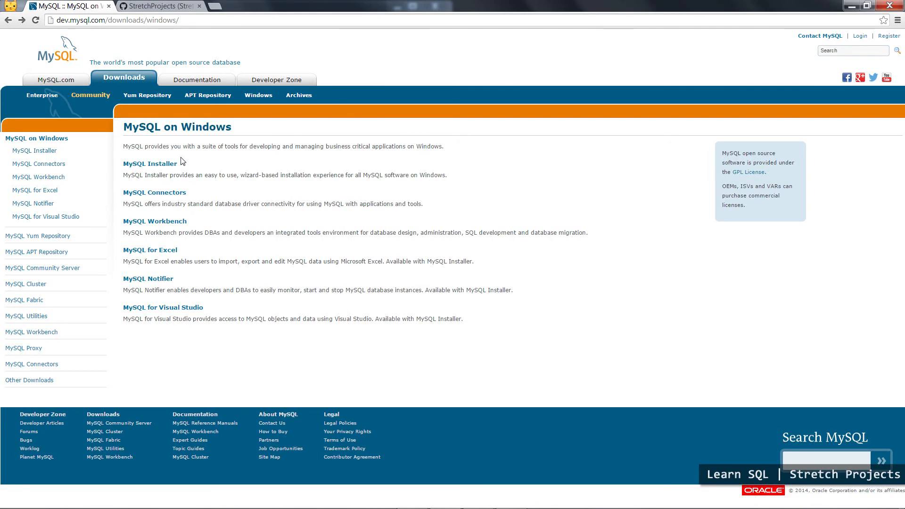
left_click(170, 165)
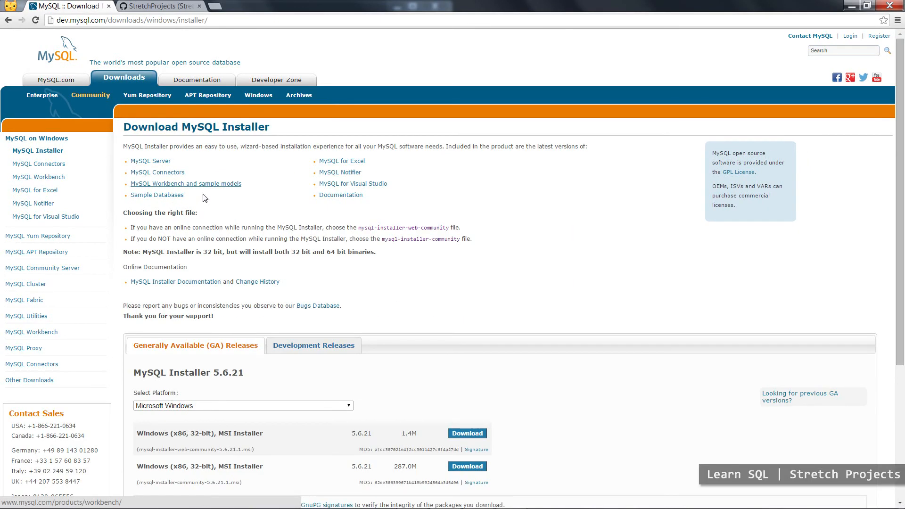
Download the web installer mysql-installer-web-community-5.6.21.1.msi without logging in or signing up.
scroll(313, 222, "down", 2)
scroll(330, 236, "down", 3)
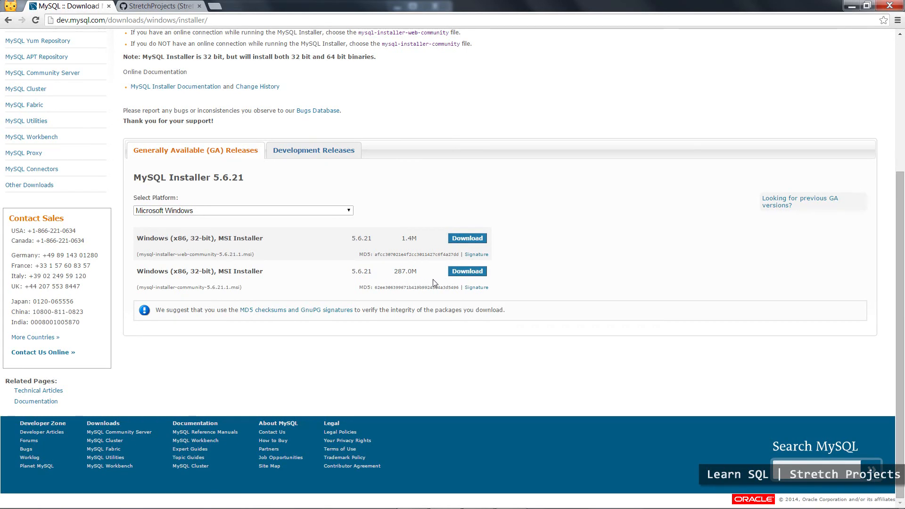
left_click(464, 239)
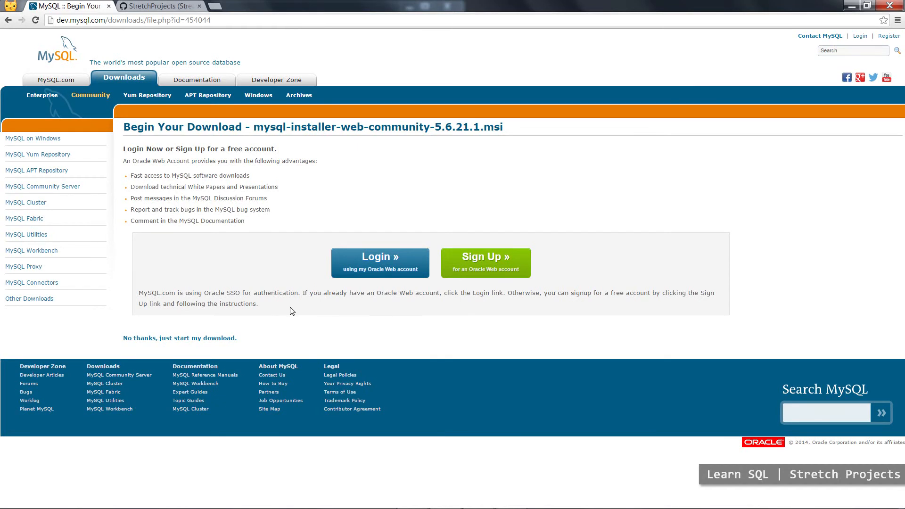
left_click(171, 339)
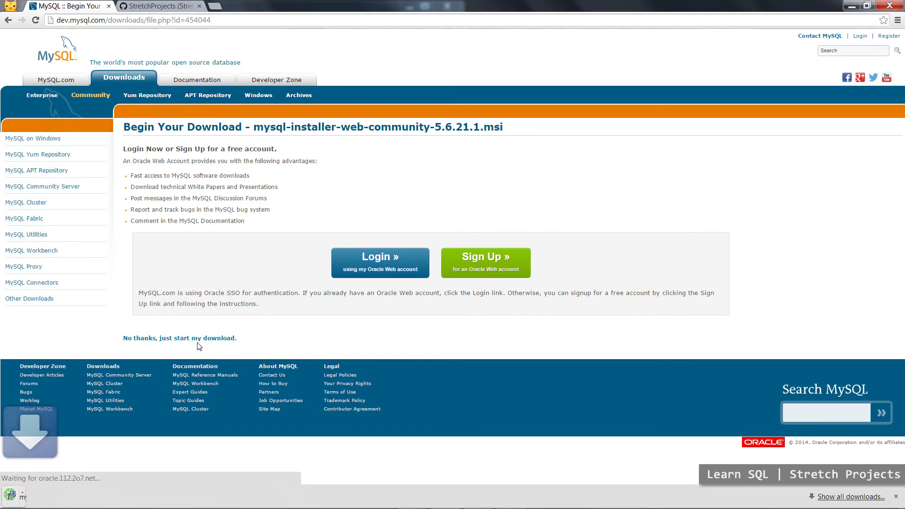
Run the downloaded MySQL installer and accept its license terms.
left_click(68, 497)
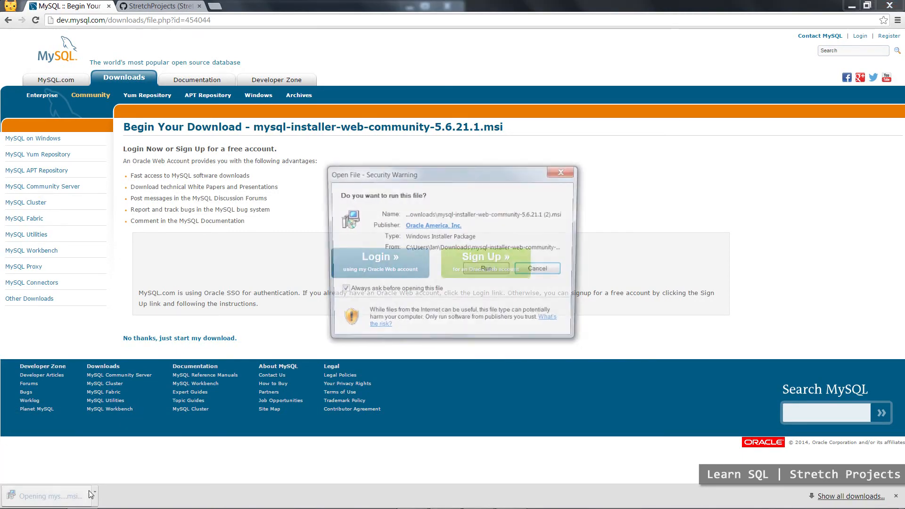
left_click(489, 273)
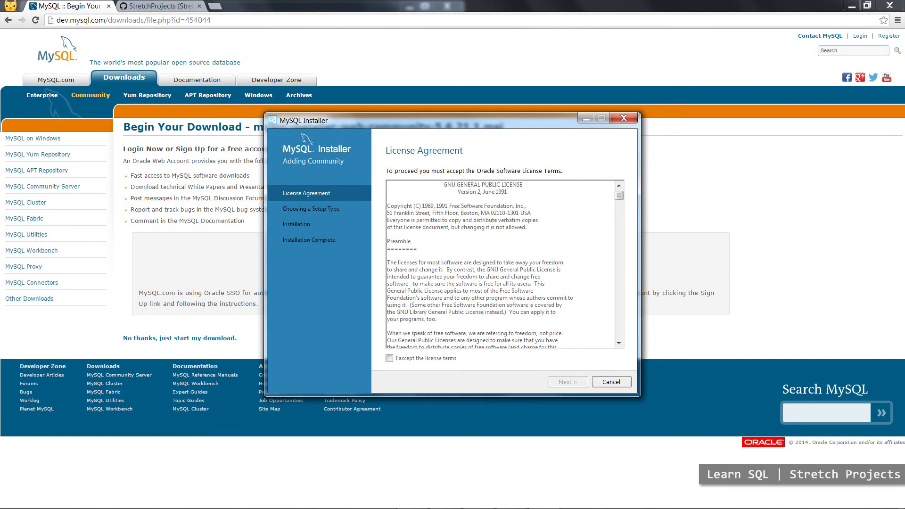
left_click(436, 358)
left_click(567, 381)
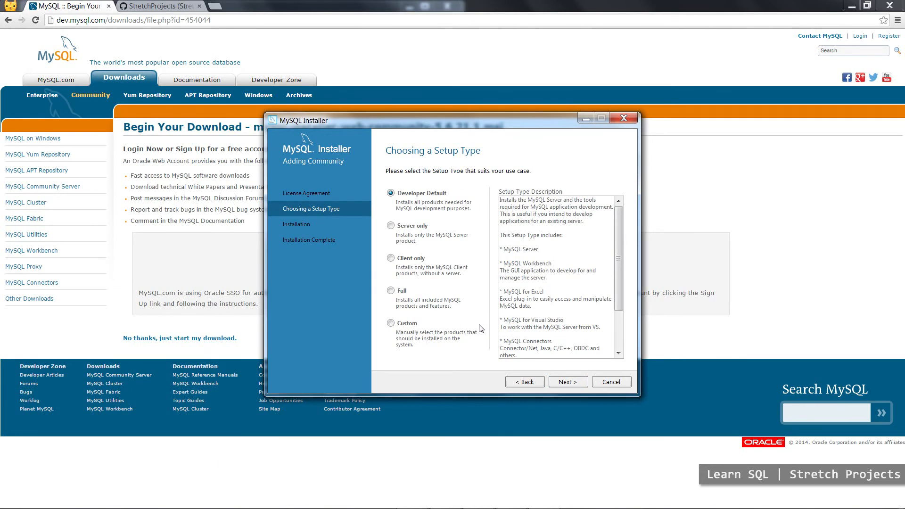
Install the Developer Default products, keeping the existing install and data directories for MySQL Server 5.6.21.
left_click(568, 383)
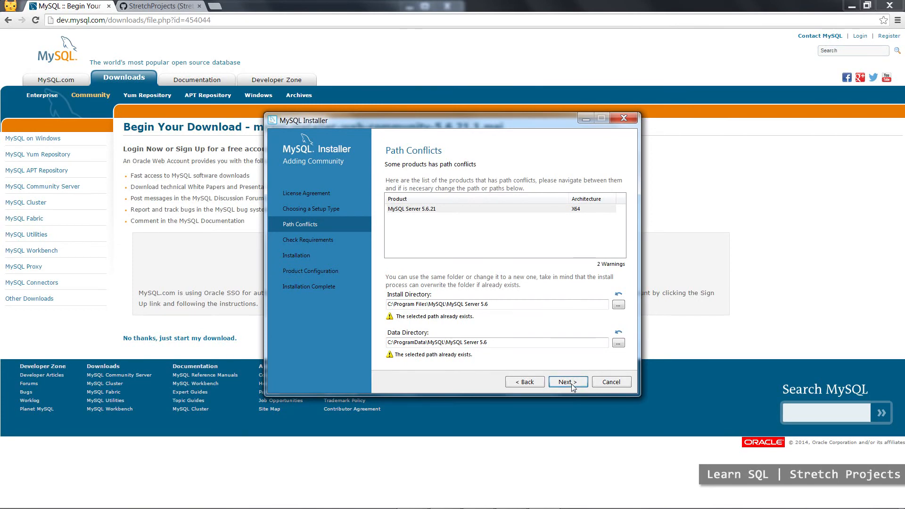
left_click(568, 383)
left_click(567, 384)
left_click(507, 306)
left_click(562, 380)
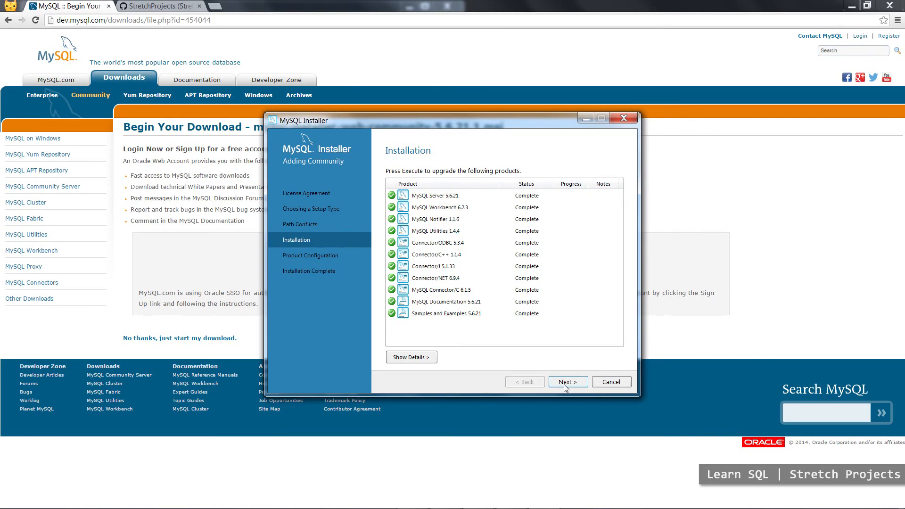
Start configuring MySQL Server 5.6.21 and keep the default Type and Networking settings.
left_click(568, 382)
left_click(568, 382)
left_click(564, 382)
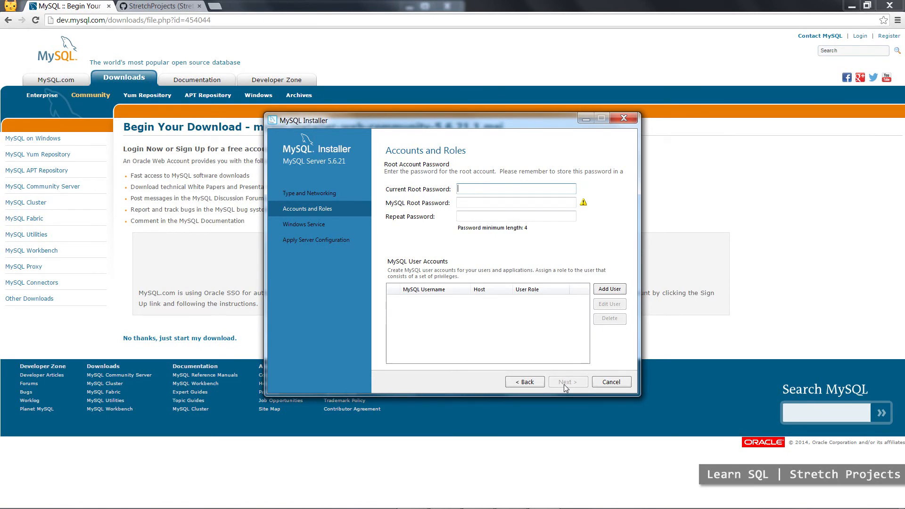
Enter the current root password, fill in and repeat the MySQL root password, and accept the Accounts and Roles settings.
type("••••••••••")
key("Tab")
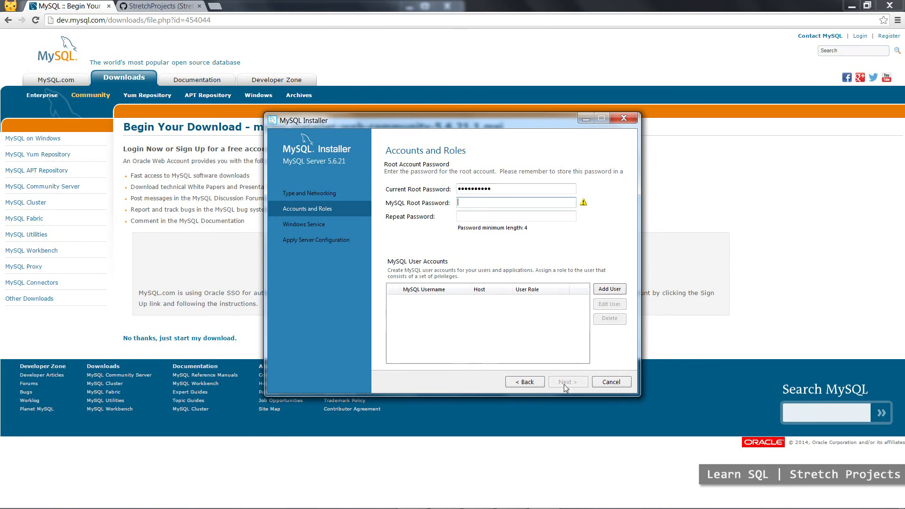
type("••••••••••")
key("Tab")
type("••••••")
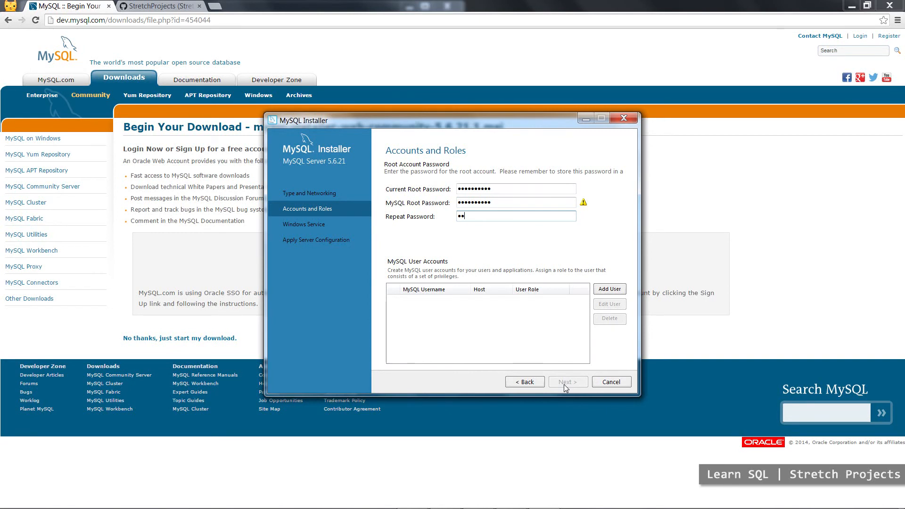
type("••••")
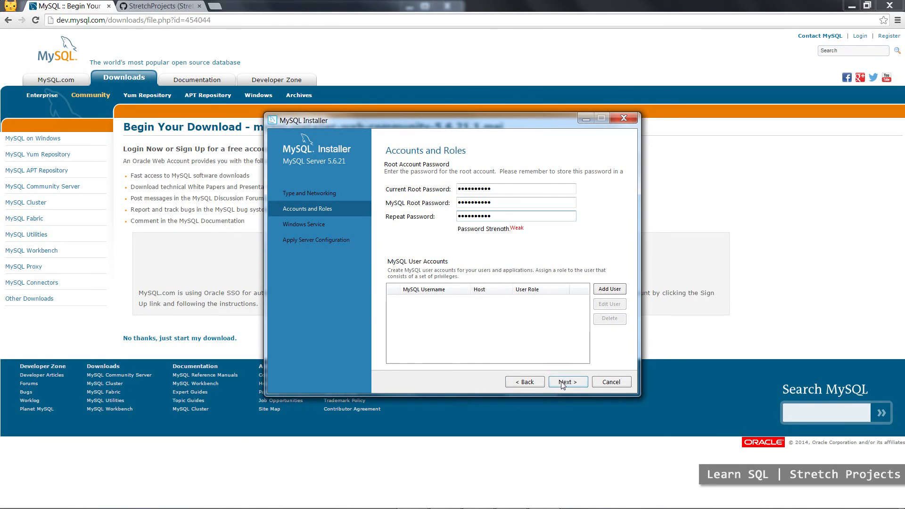
left_click(565, 382)
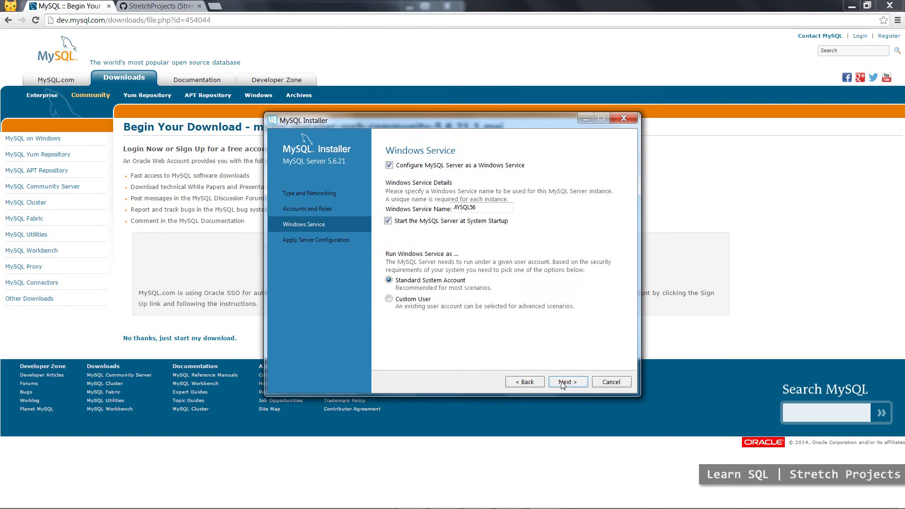
Disable configuring MySQL Server as a Windows service, and apply the server configuration.
left_click(419, 167)
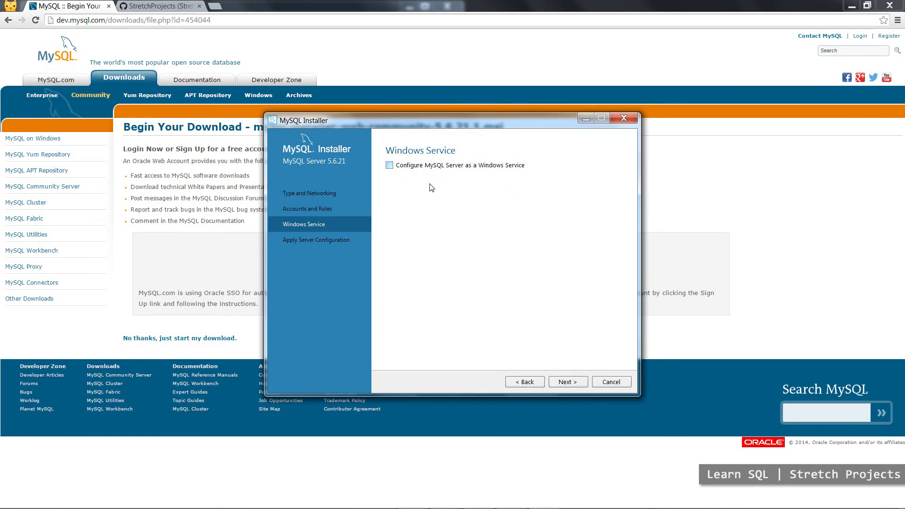
left_click(574, 386)
left_click(574, 385)
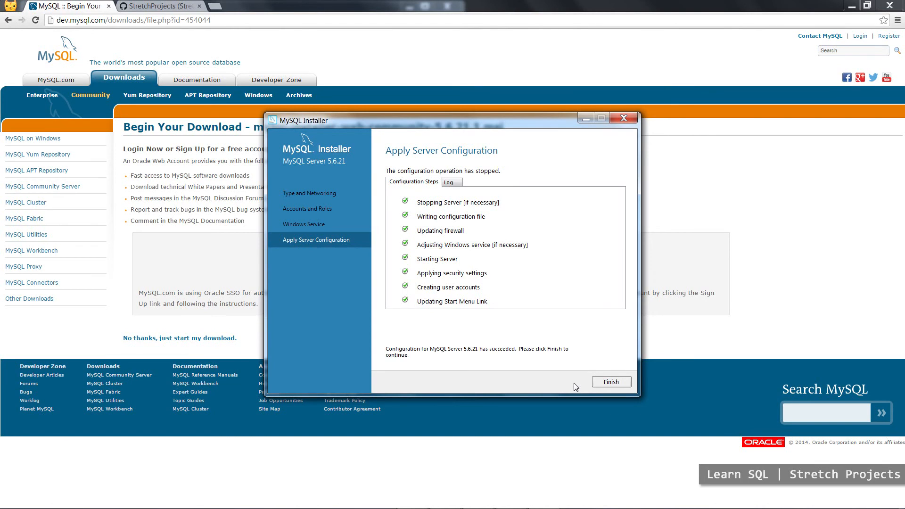
left_click(610, 383)
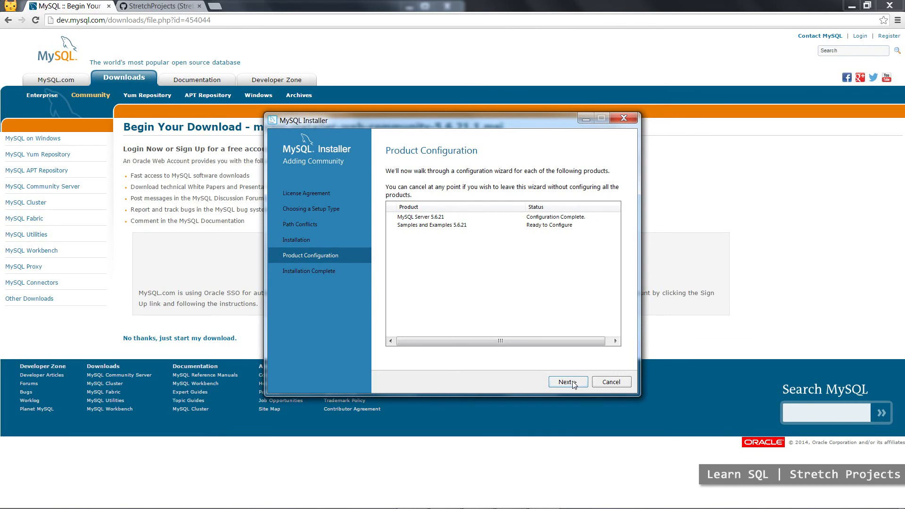
Check the root credentials for MySQL Server 5.6.21 and apply the Samples and Examples configuration.
left_click(573, 383)
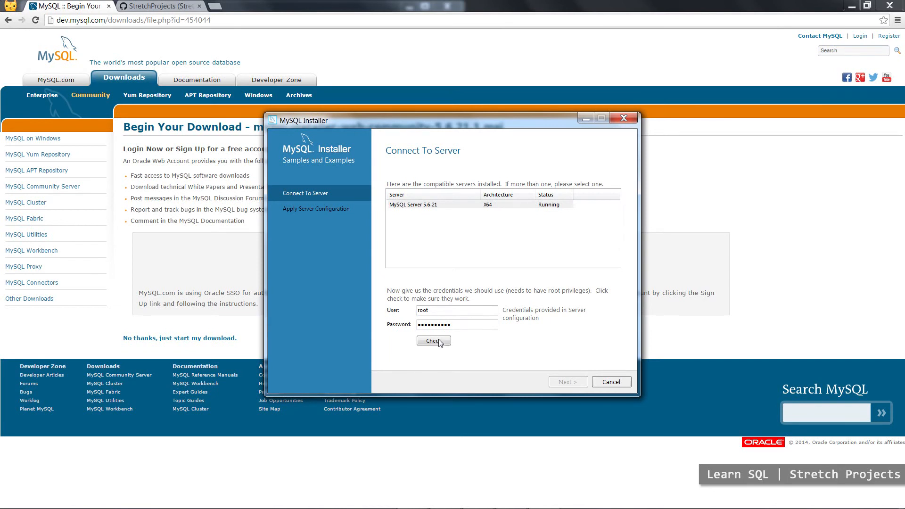
left_click(436, 341)
left_click(565, 383)
left_click(566, 382)
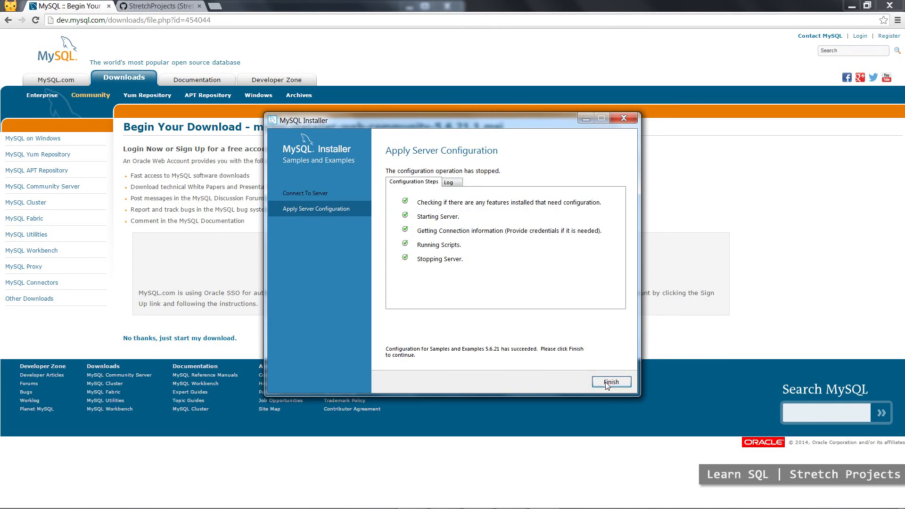
left_click(611, 382)
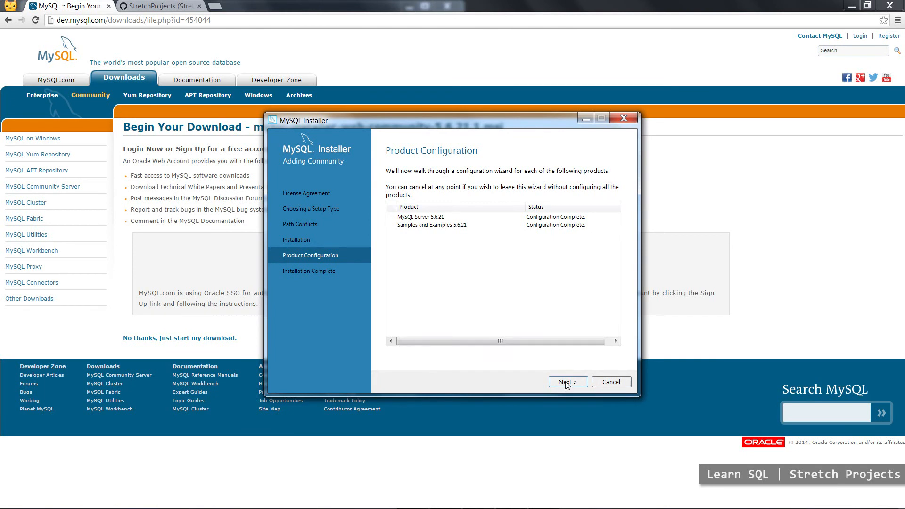
Finish the installation with MySQL Workbench set to start after setup.
left_click(568, 381)
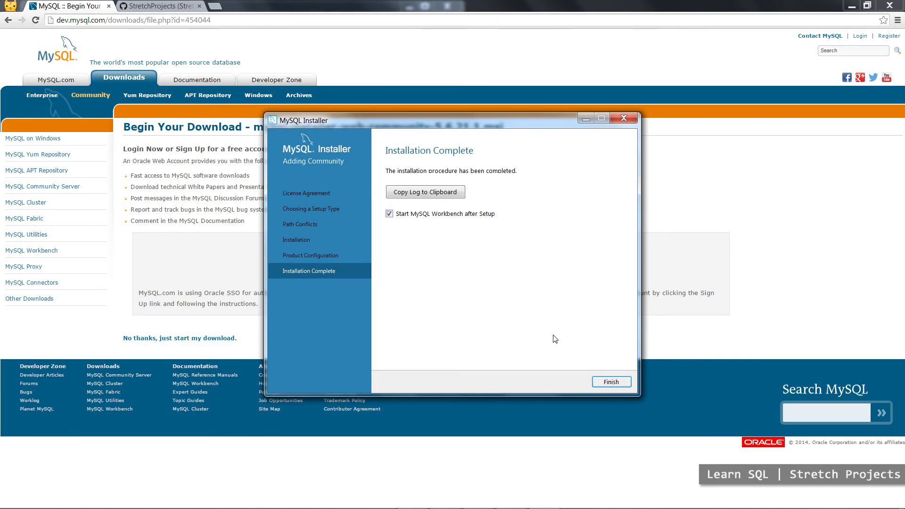
left_click(608, 383)
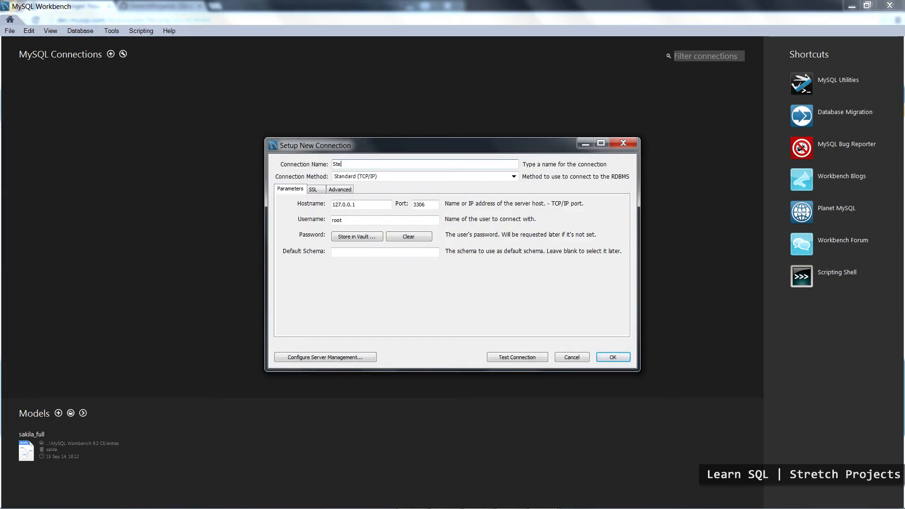
Name the new connection Stretch Projects and store the root account password in the vault.
type("retch")
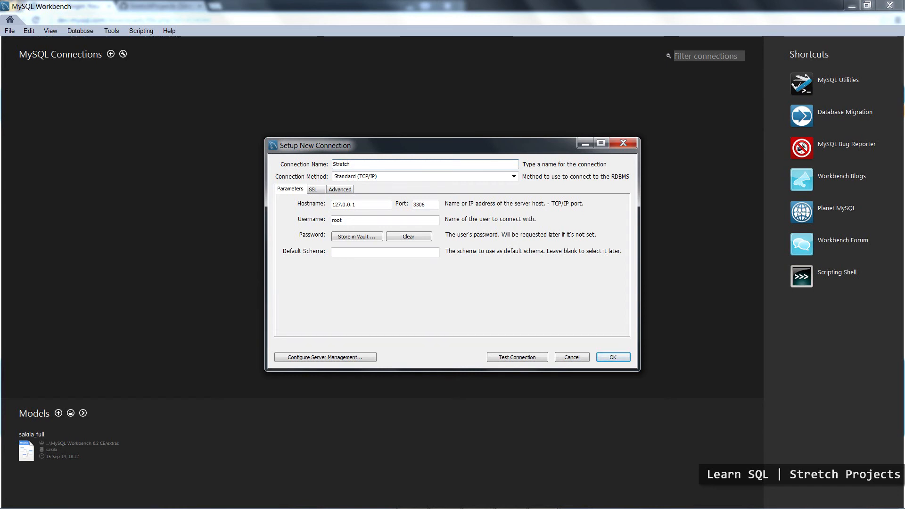
type(" Projects")
left_click(355, 242)
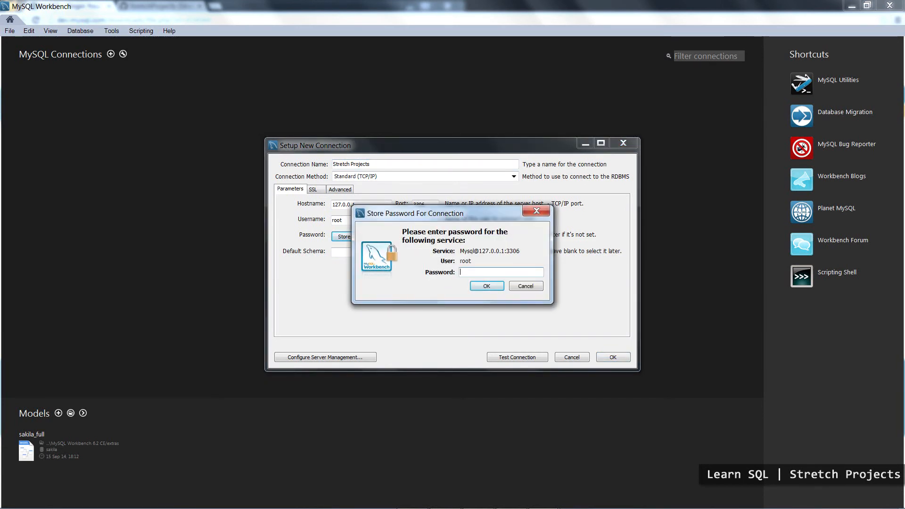
type("**")
left_click(488, 287)
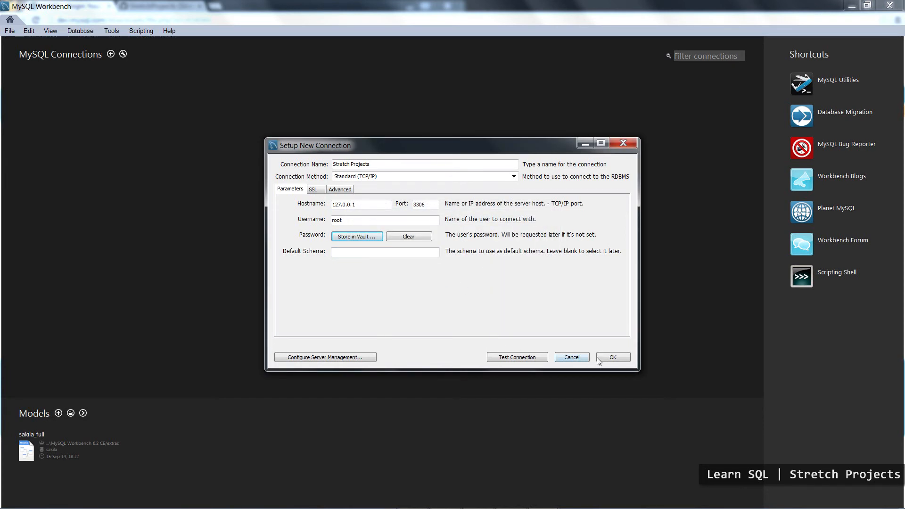
Test the Stretch Projects connection and save it.
left_click(540, 359)
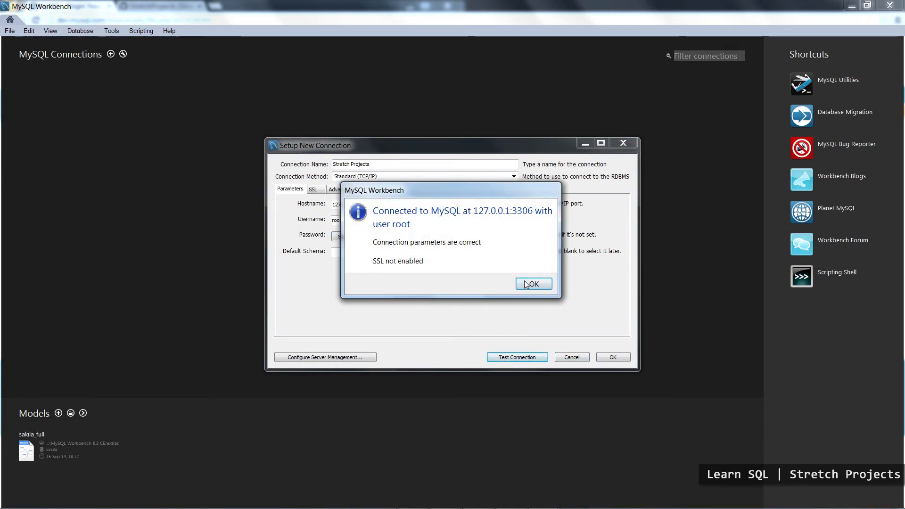
left_click(529, 284)
left_click(612, 357)
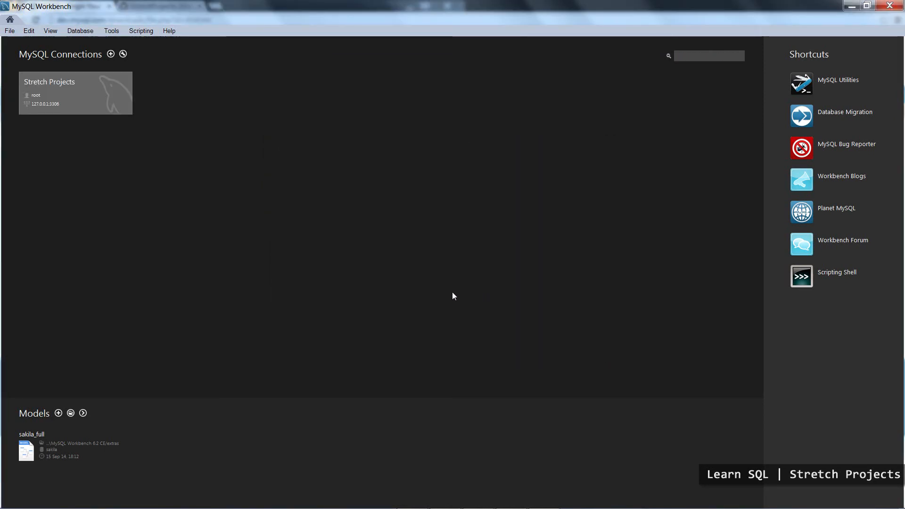
Open the Stretch Projects connection and inspect the columns of the actor table in the sakila schema.
left_click(95, 106)
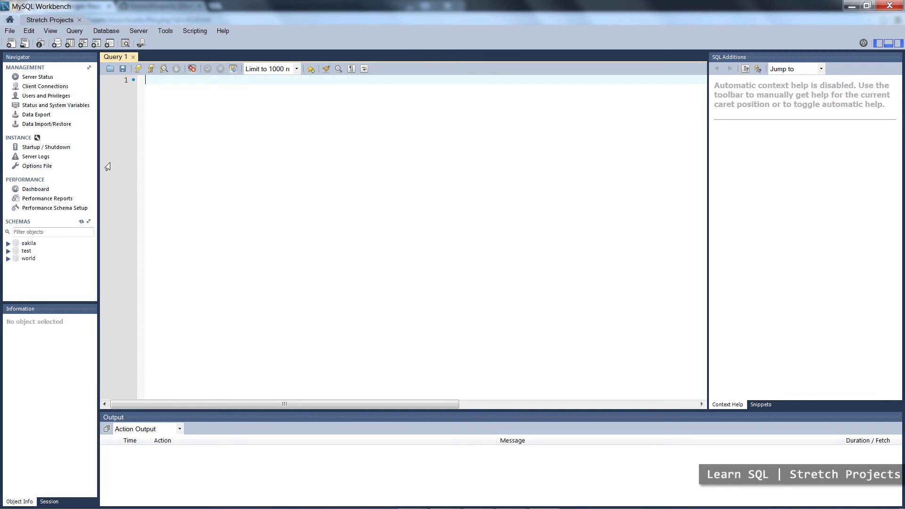
left_click(9, 244)
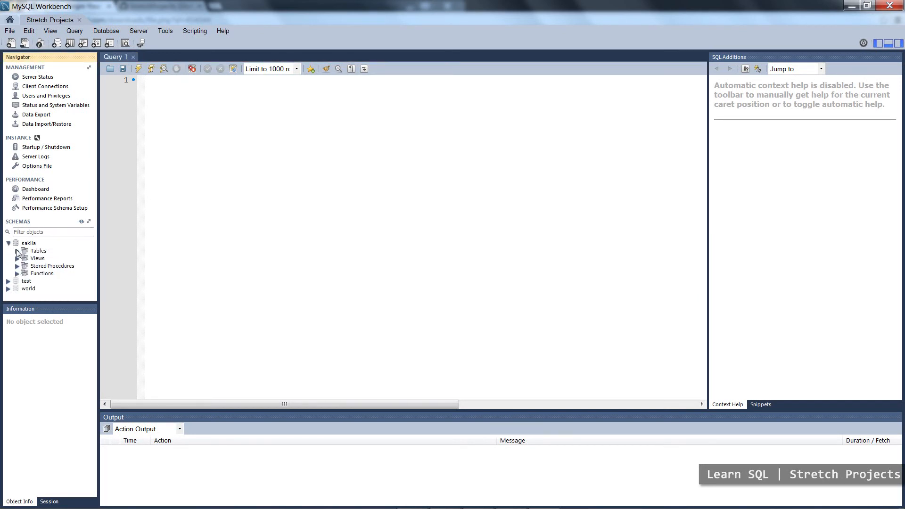
left_click(17, 251)
left_click(52, 258)
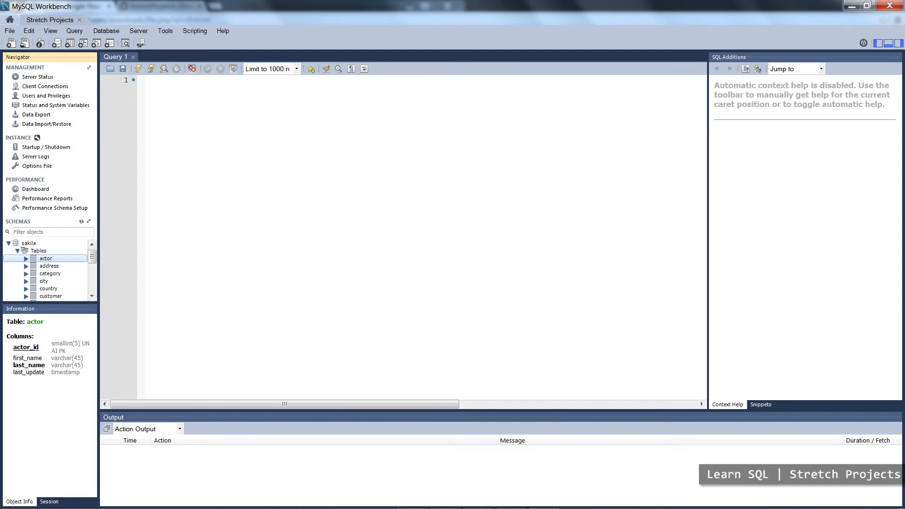
Write the query "SELECT * from actor;" in the Query 1 editor.
left_click(146, 80)
type("SELCT")
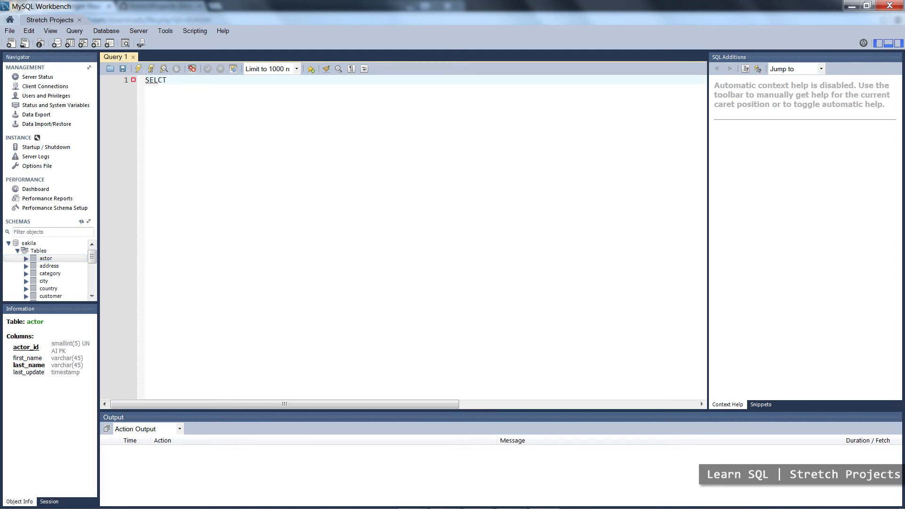
key("BackSpace")
type("CT * from actor;")
Make sakila the default schema and execute the actor query.
left_click(34, 243)
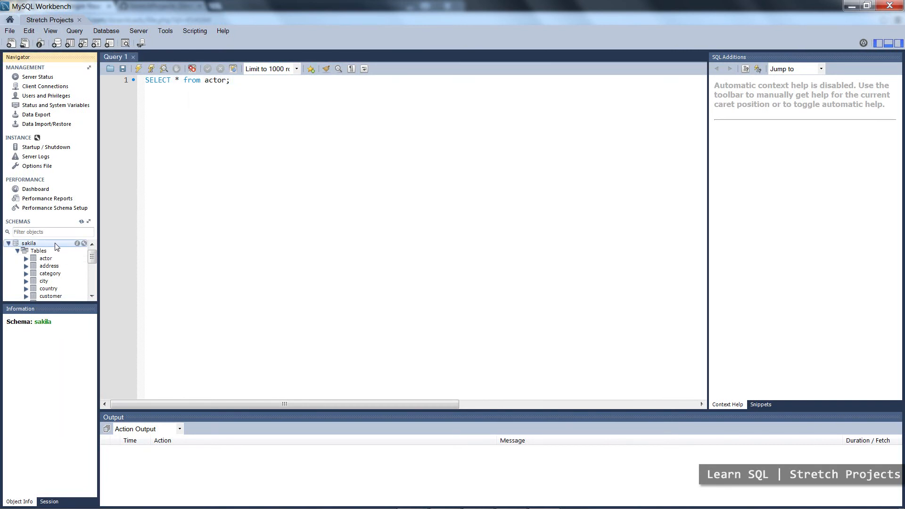
double_click(37, 243)
left_click(139, 101)
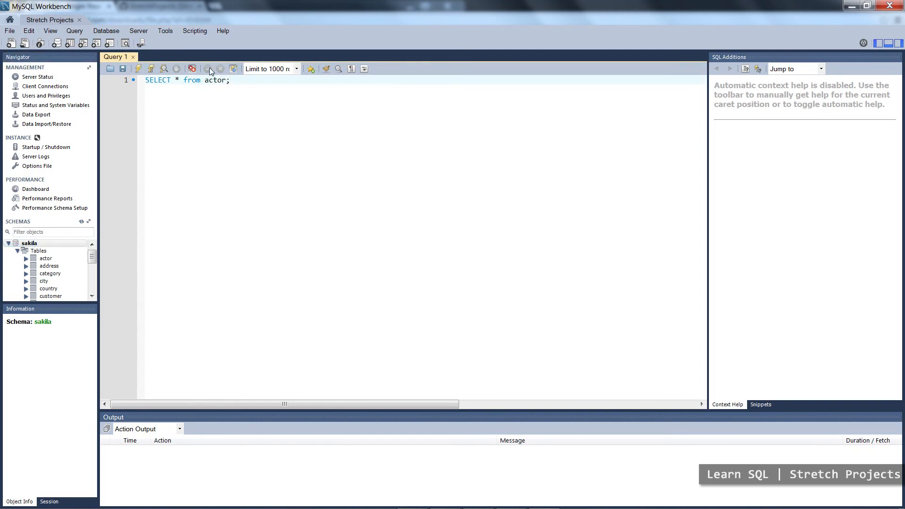
left_click(137, 69)
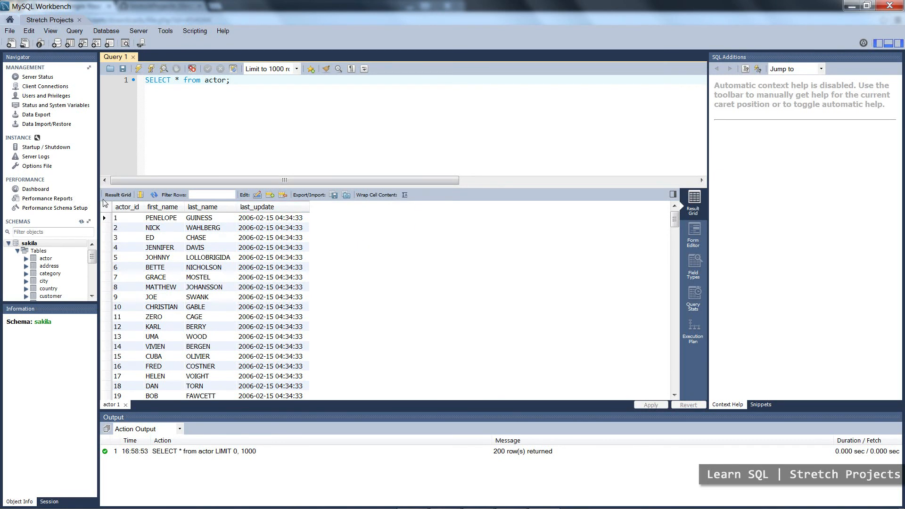
Display the rows of sakila's actor table directly from the schema tree and hide the SQL Additions pane.
mouse_move(70, 259)
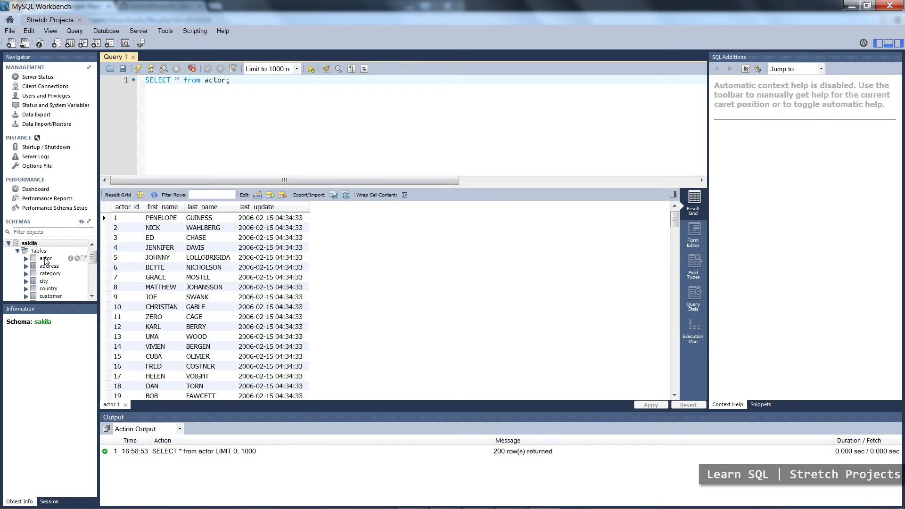
left_click(84, 261)
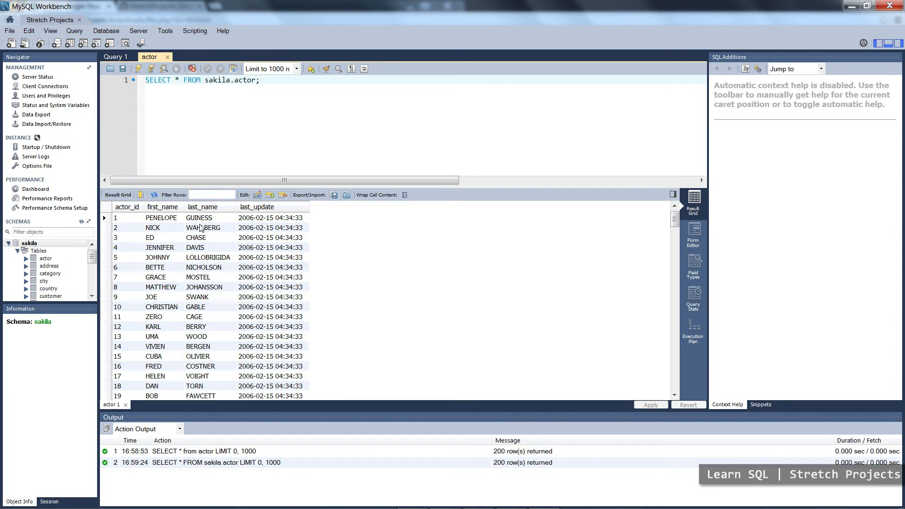
left_click_drag(261, 81, 159, 83)
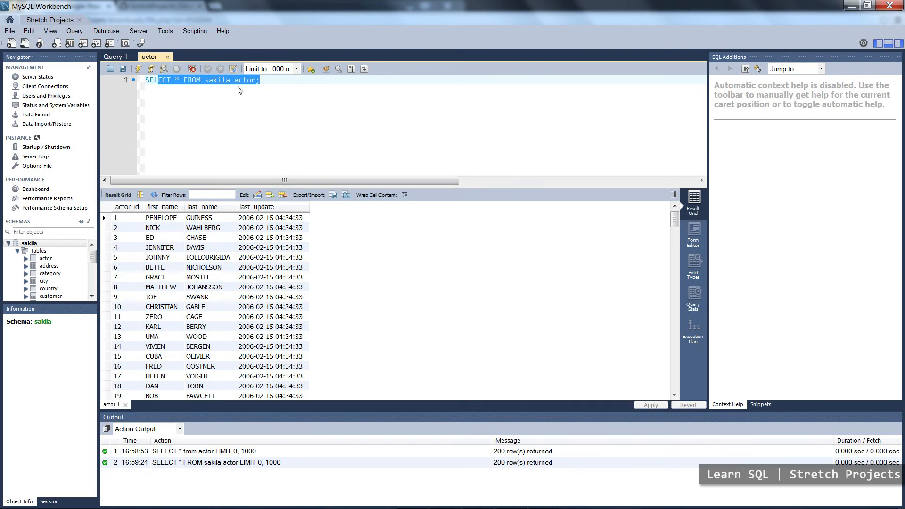
left_click(263, 84)
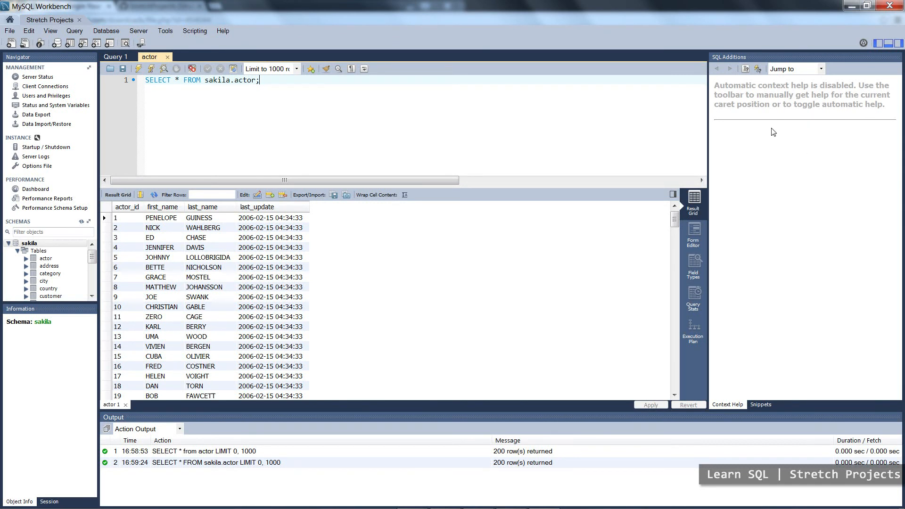
left_click(898, 43)
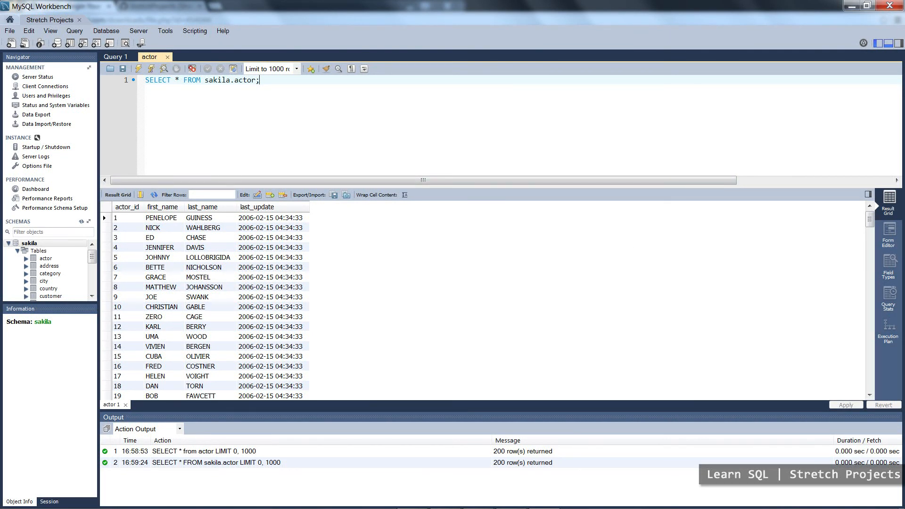
left_click(8, 244)
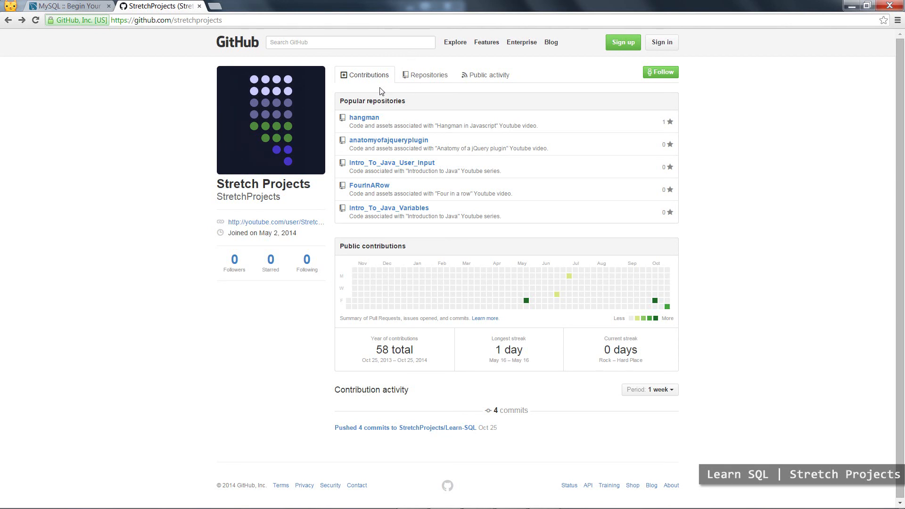
Switch to the StretchProjects GitHub page in the browser and download the Learn-SQL repository as a ZIP.
left_click(425, 79)
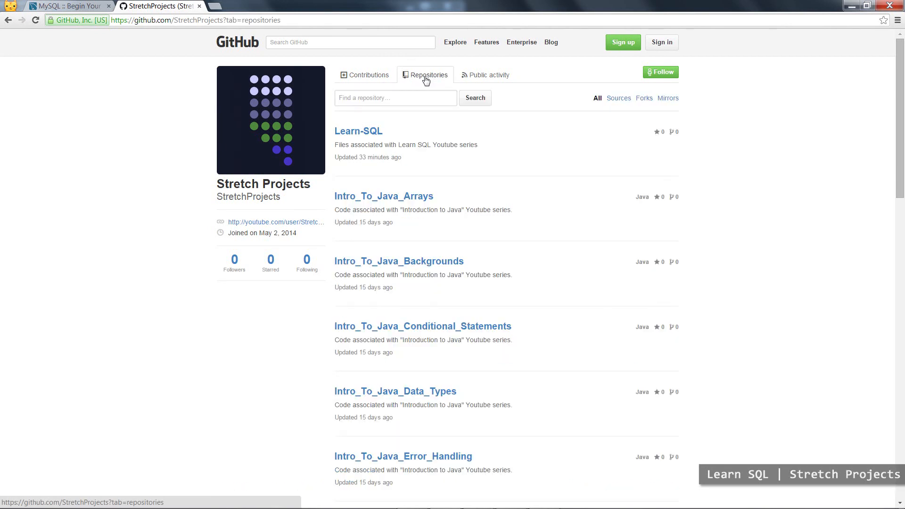
left_click(358, 133)
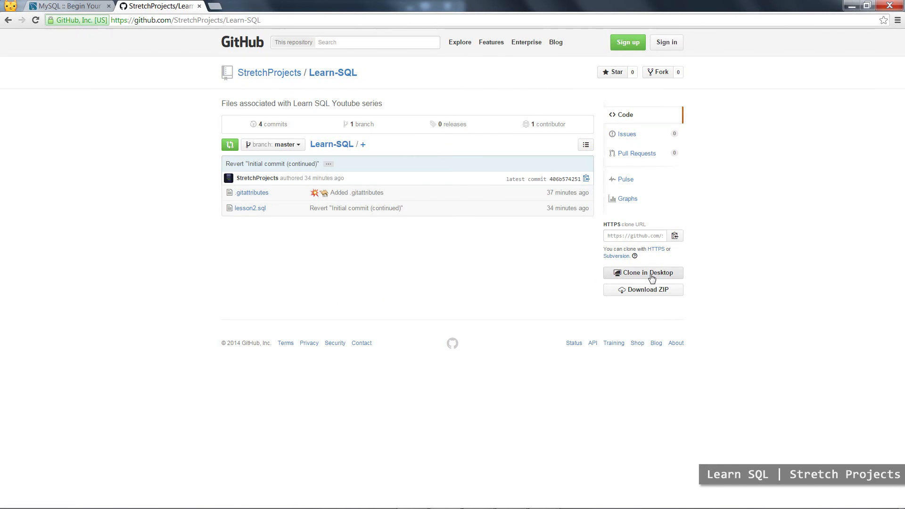
left_click(637, 296)
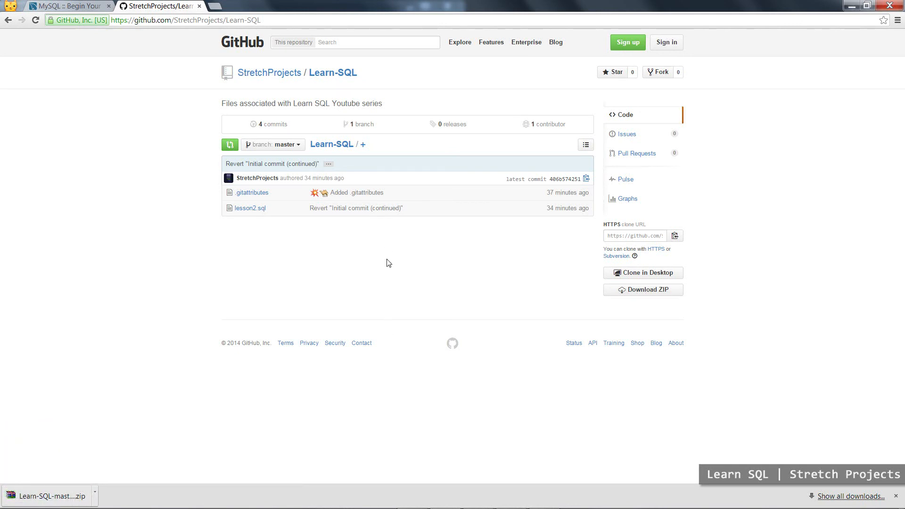
Open the downloaded Learn-SQL archive in WinRAR and open lesson2.sql from its Learn-SQL-master folder.
left_click(86, 485)
double_click(224, 292)
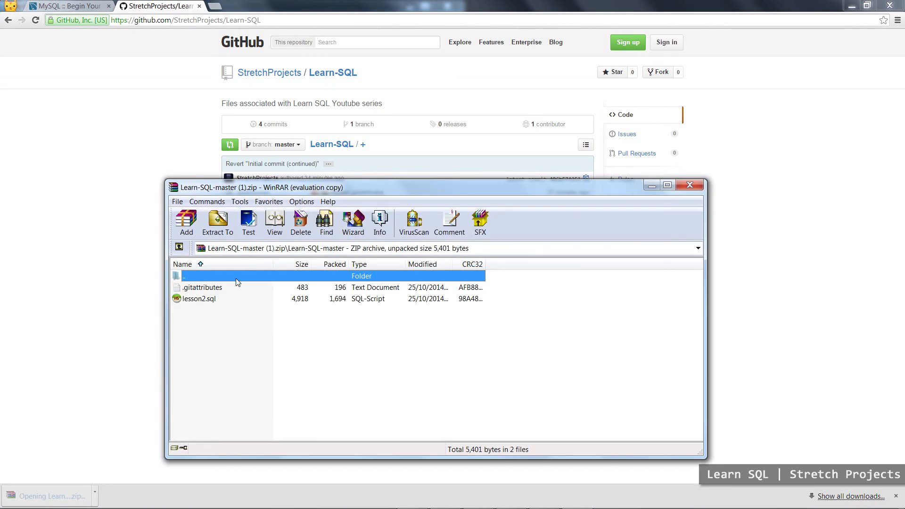
left_click(238, 302)
right_click(228, 301)
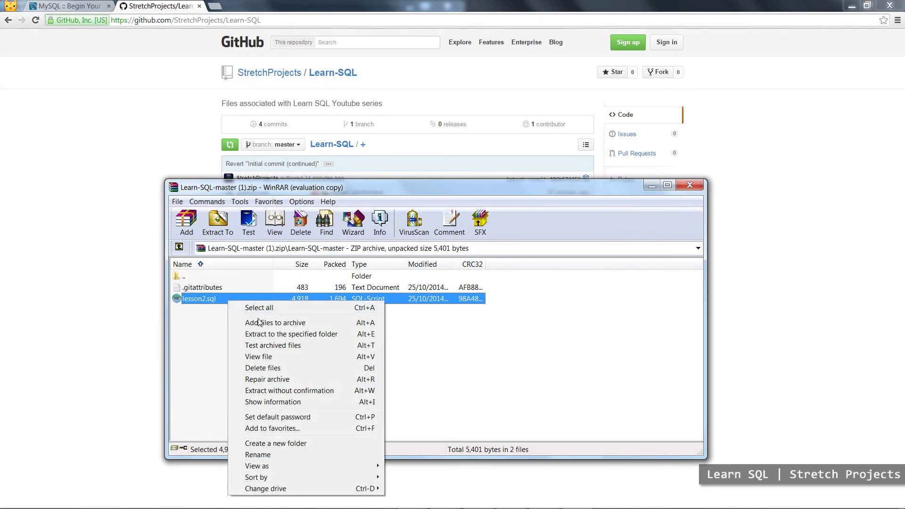
left_click(210, 299)
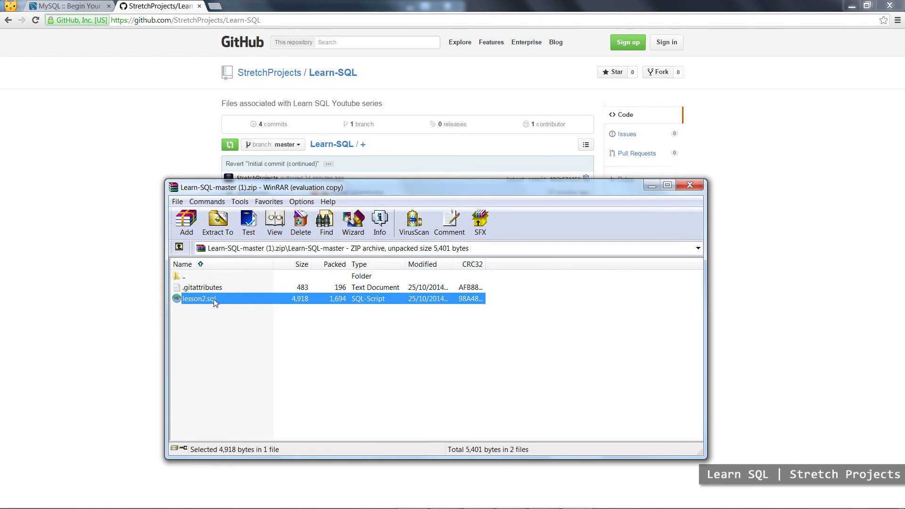
double_click(240, 298)
Copy the entire contents of the lesson2.sql script in Sublime Text.
left_click(27, 180)
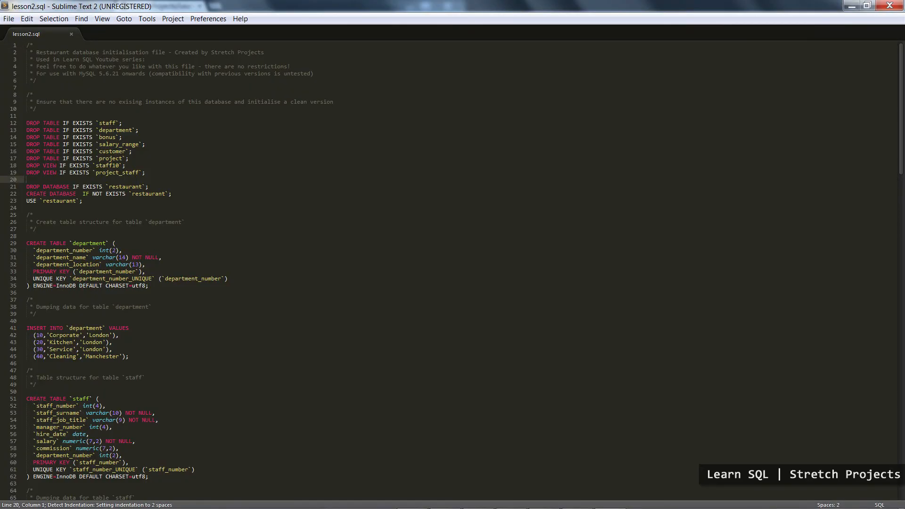
left_click_drag(26, 45, 287, 356)
scroll(287, 356, "down", 20)
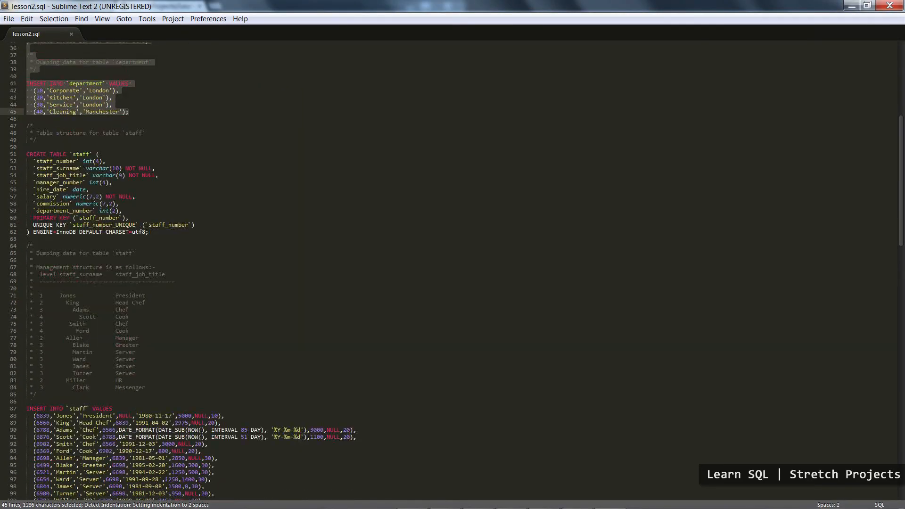
key("ctrl+a")
key("ctrl+c")
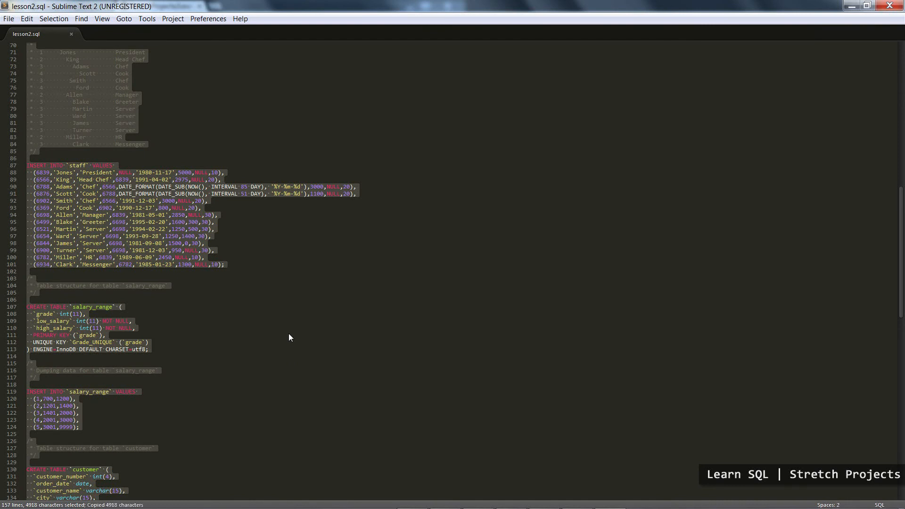
left_click(293, 300)
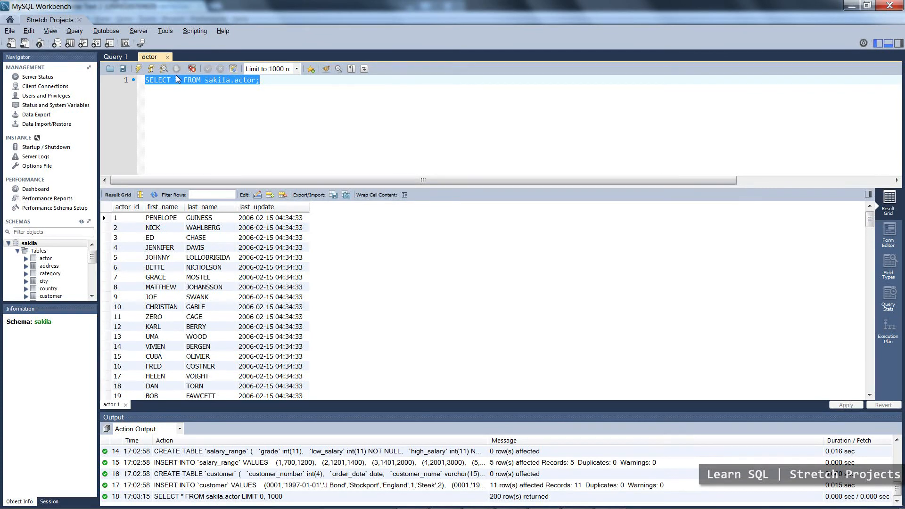
Switch to MySQL Workbench, replace the sakila.actor query with the copied restaurant script, and execute it.
right_click(178, 79)
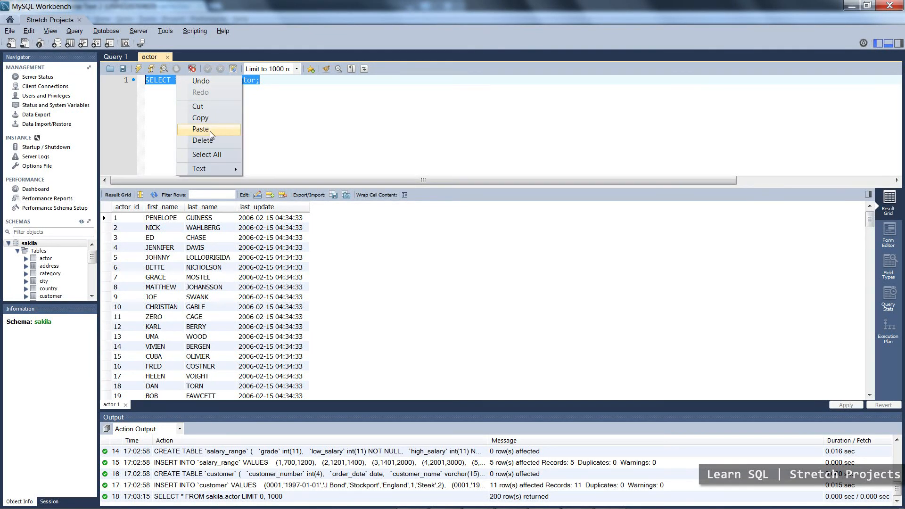
left_click(210, 131)
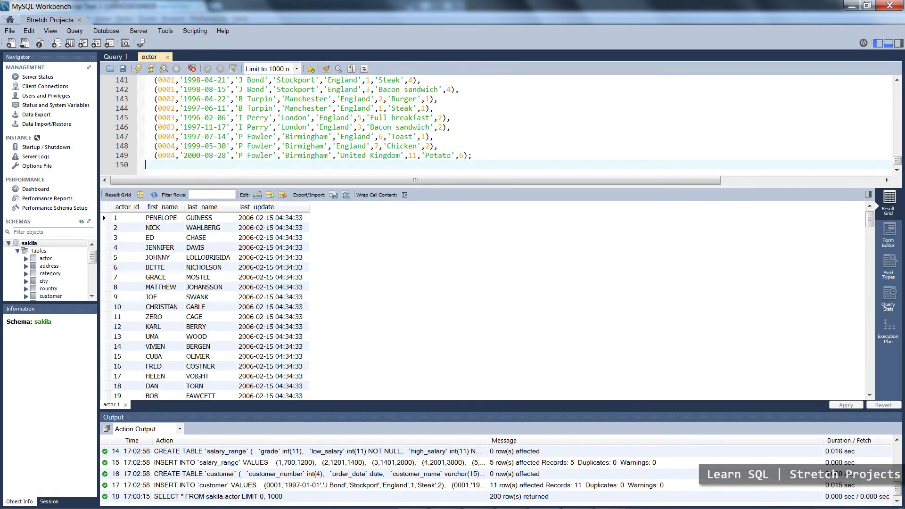
left_click(139, 70)
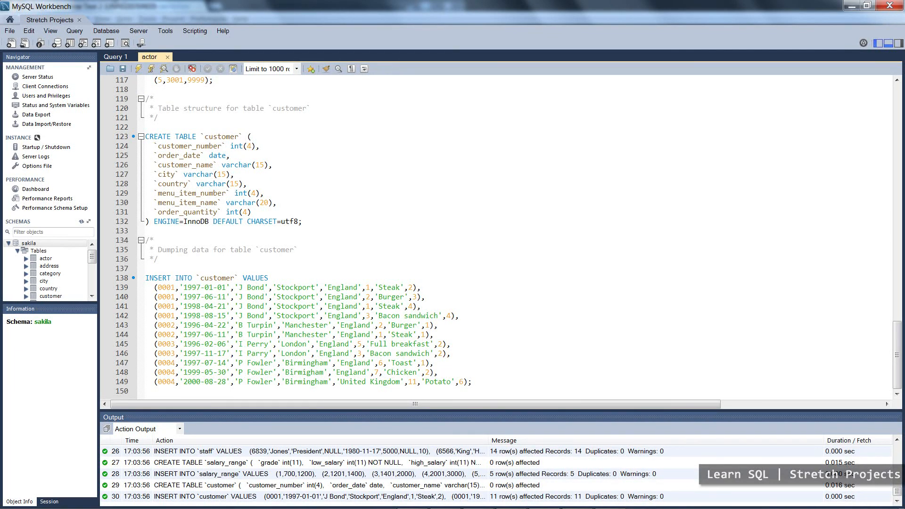
Collapse the sakila schema and open the script file lesson2.sql from D:\Learn SQL\Learn-SQL.
left_click(8, 244)
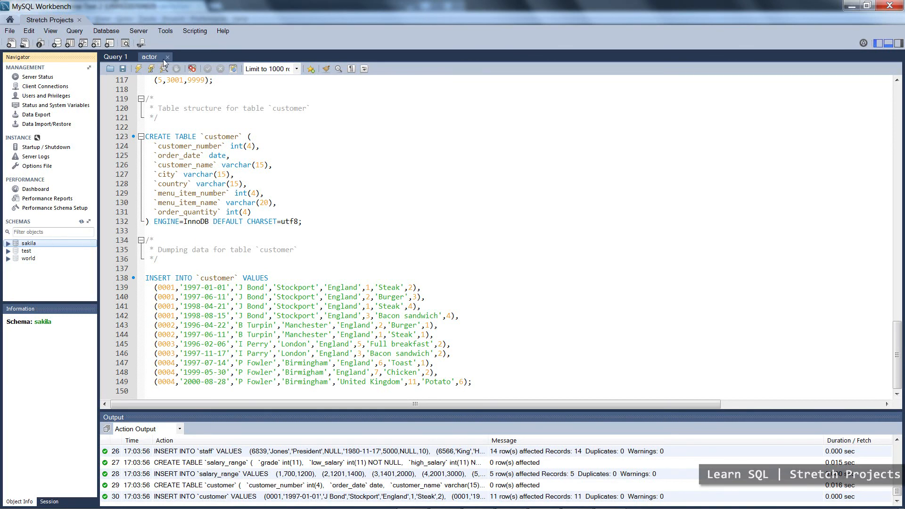
left_click(26, 44)
left_click(141, 98)
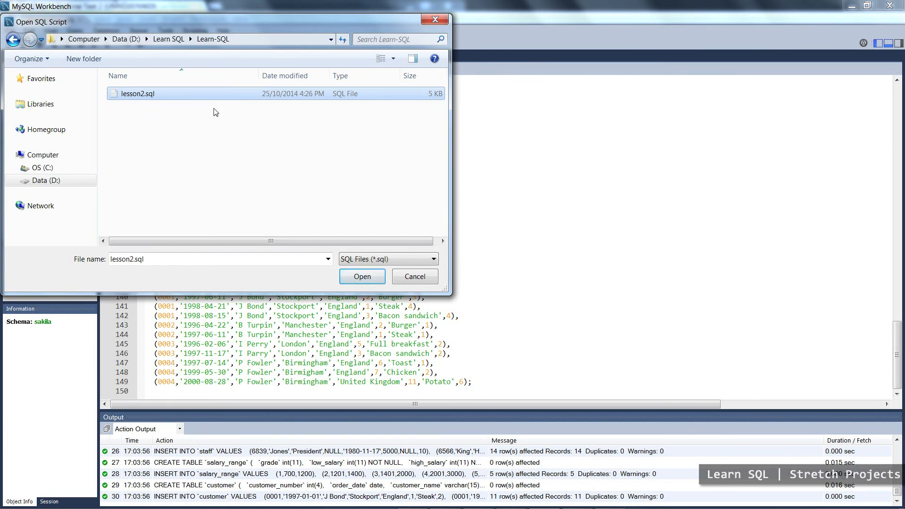
left_click(359, 281)
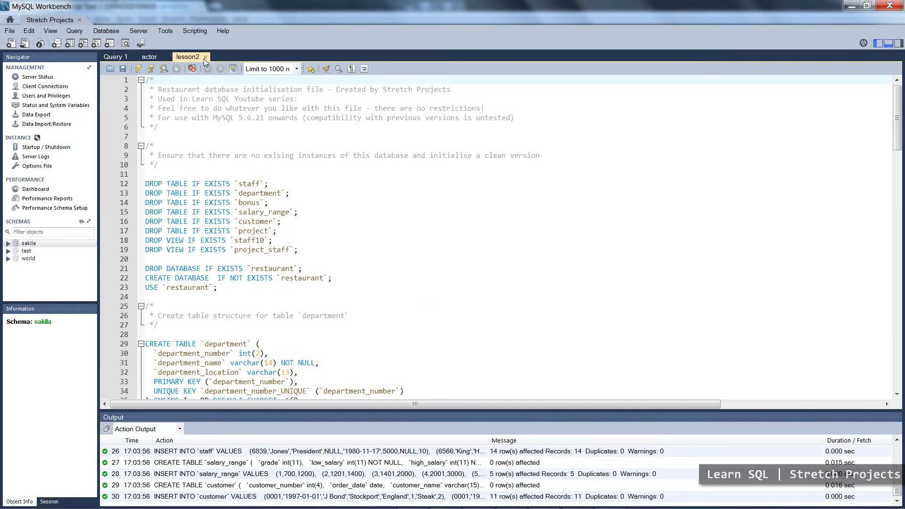
Close the actor and Query 1 editors and execute the whole lesson2 script.
left_click(157, 59)
left_click(166, 57)
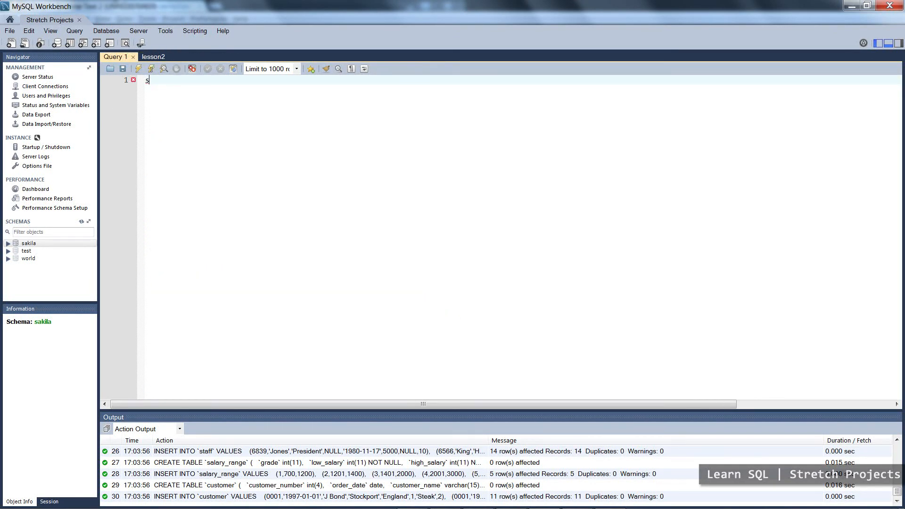
left_click(133, 57)
left_click(222, 118)
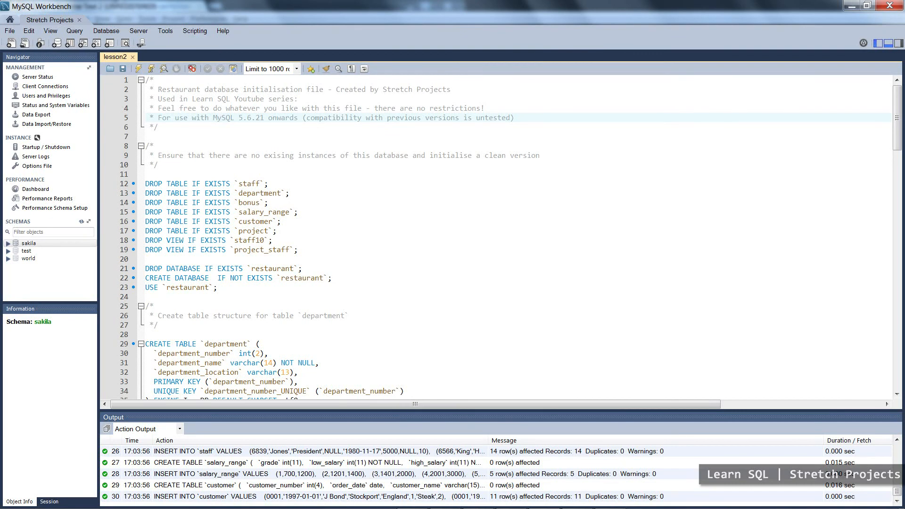
left_click(140, 68)
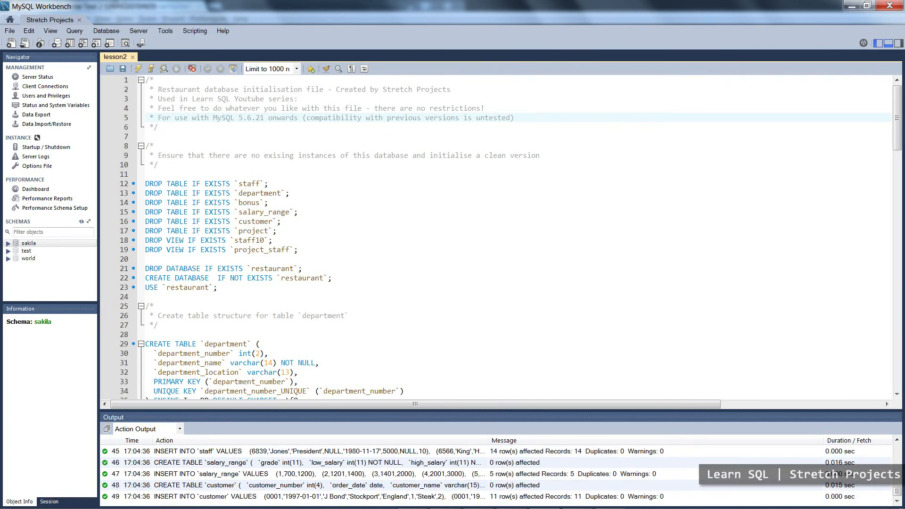
Filter the schemas by "restaurant", refresh the schema list, and expand the restaurant schema.
left_click(75, 232)
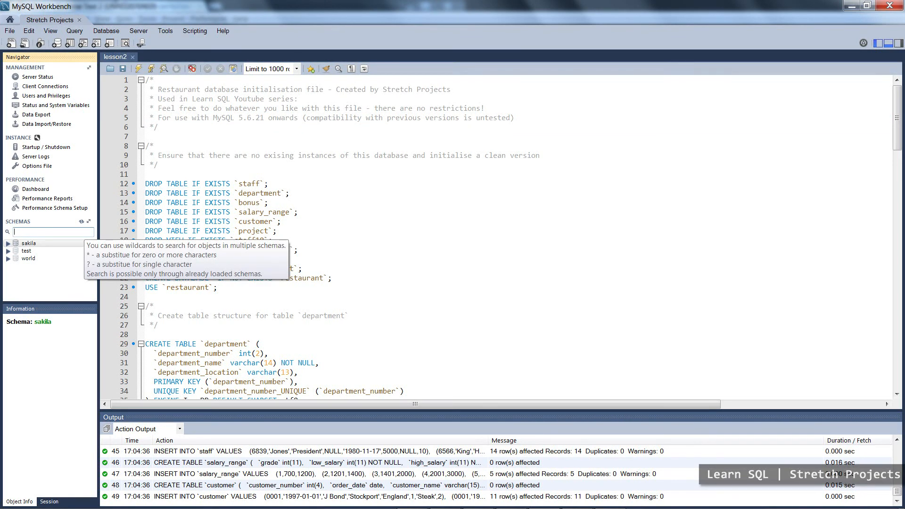
type("restaurant")
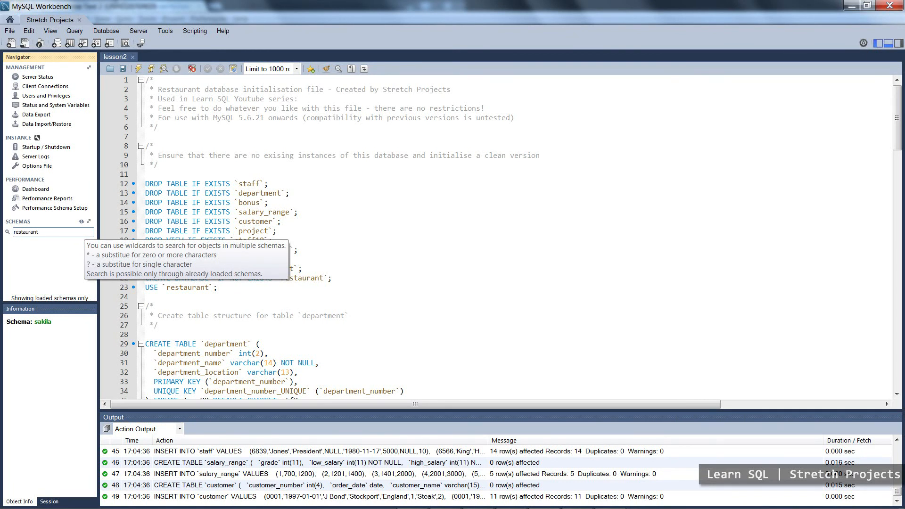
left_click(81, 222)
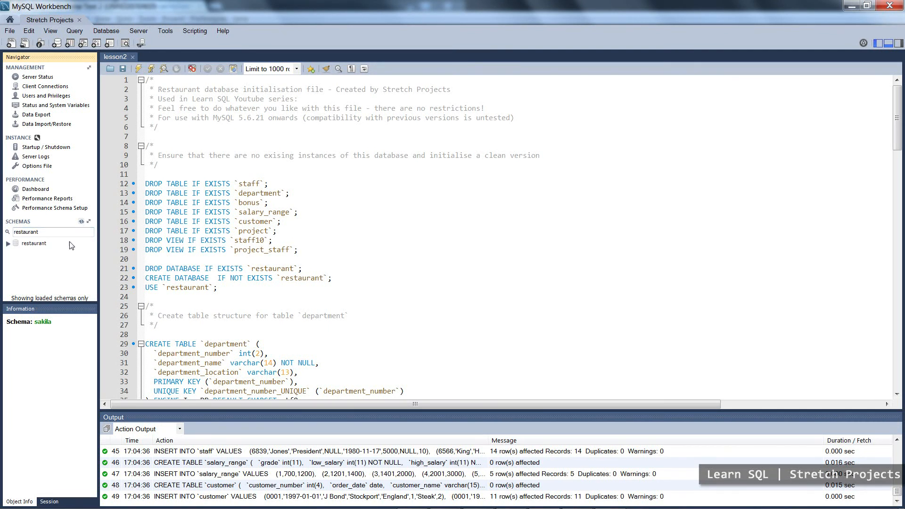
left_click(33, 243)
left_click(8, 243)
left_click(32, 243)
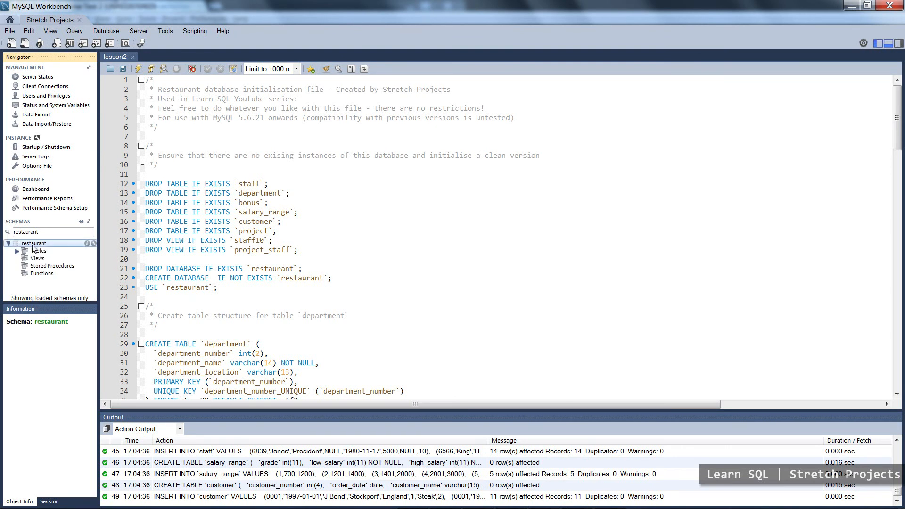
Make restaurant the default schema, expand its tables, and retrieve all rows of the customer table.
double_click(32, 243)
left_click(17, 252)
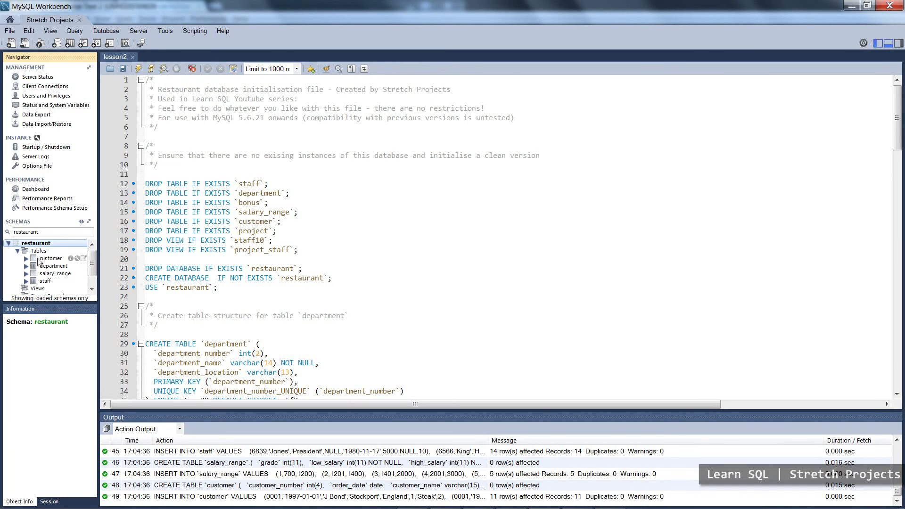
left_click(49, 259)
left_click(83, 259)
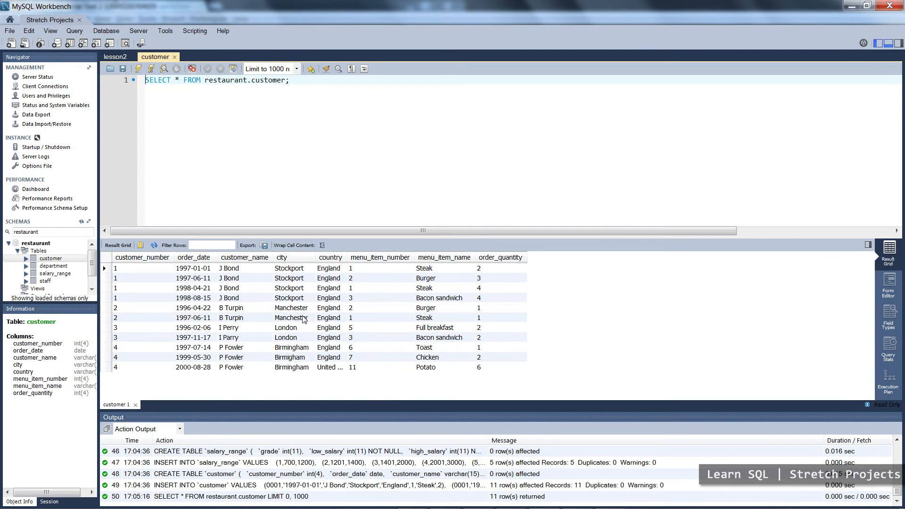
Retrieve all rows of the restaurant schema's department table and collapse that table's entry in the schema tree.
double_click(56, 267)
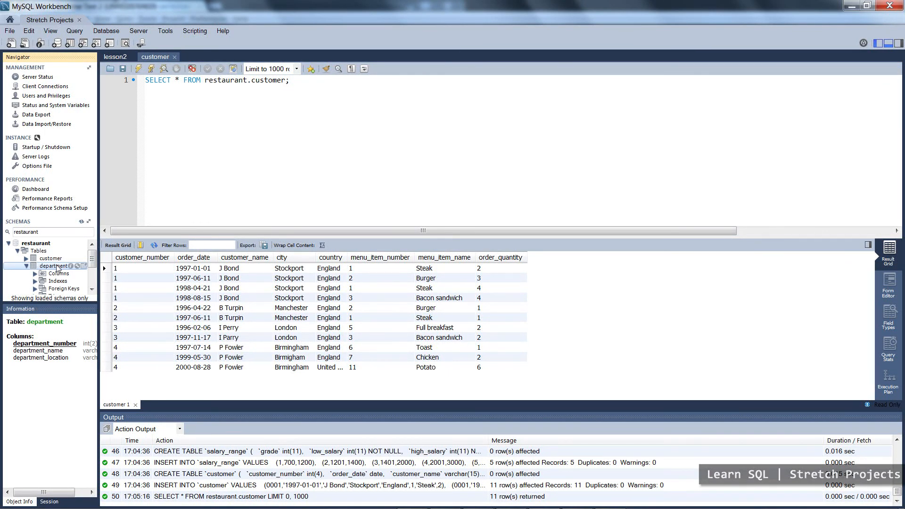
left_click(83, 266)
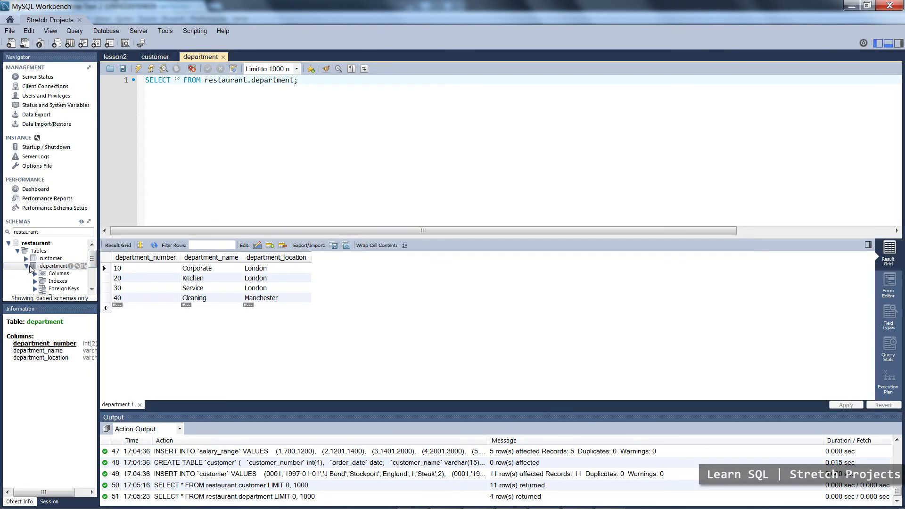
left_click(26, 266)
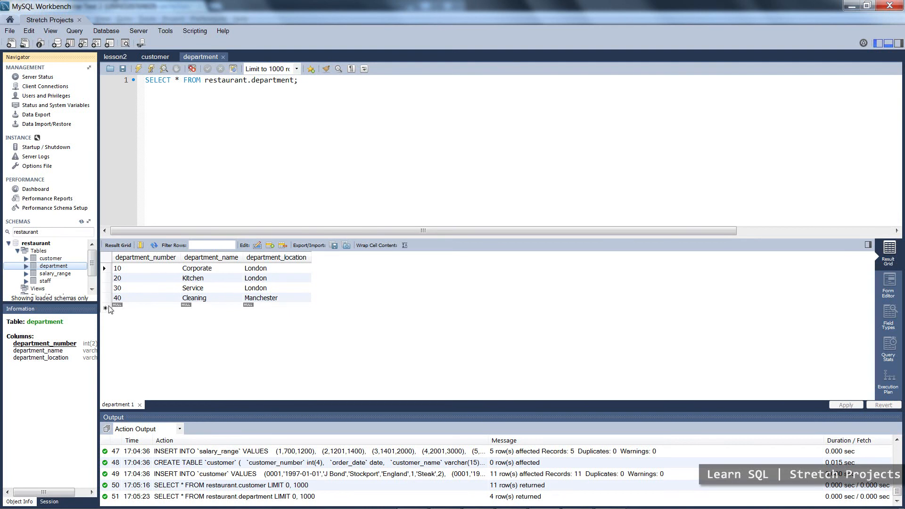
Retrieve all rows of the salary_range and staff tables in the restaurant schema.
left_click(54, 274)
left_click(71, 273)
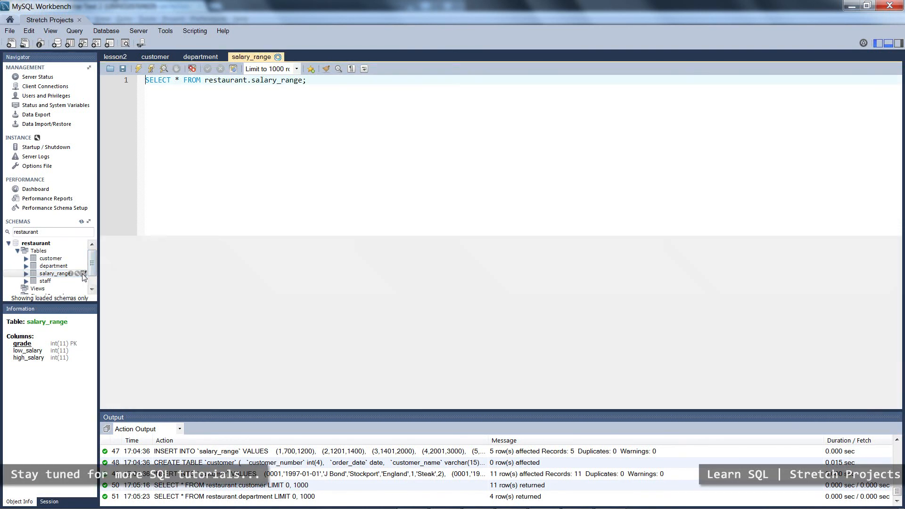
left_click(83, 281)
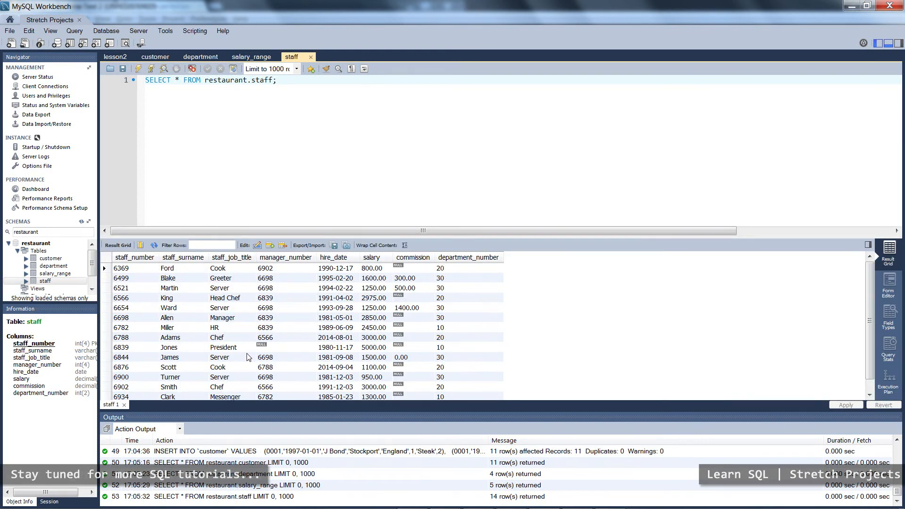
Switch to WinRAR and look at the lesson2.sql entry in the Learn-SQL-master (1).zip archive.
key("alt+Tab")
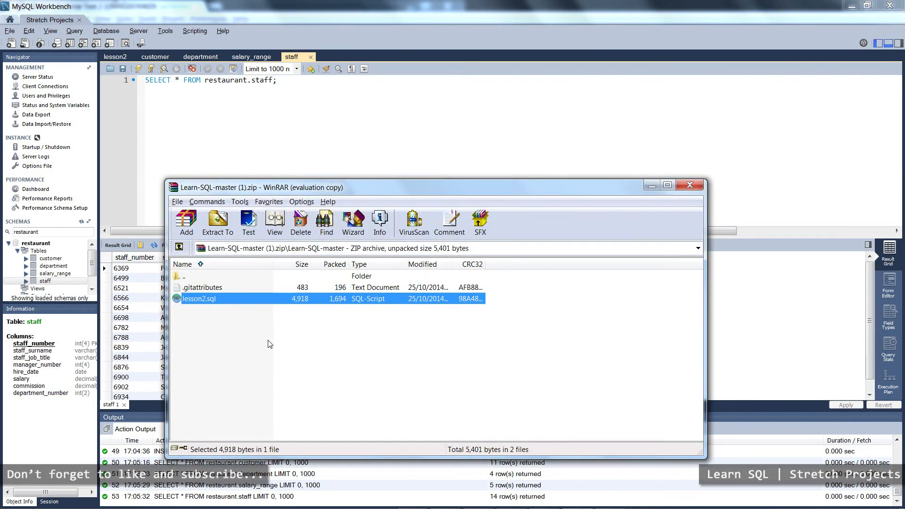
left_click(215, 319)
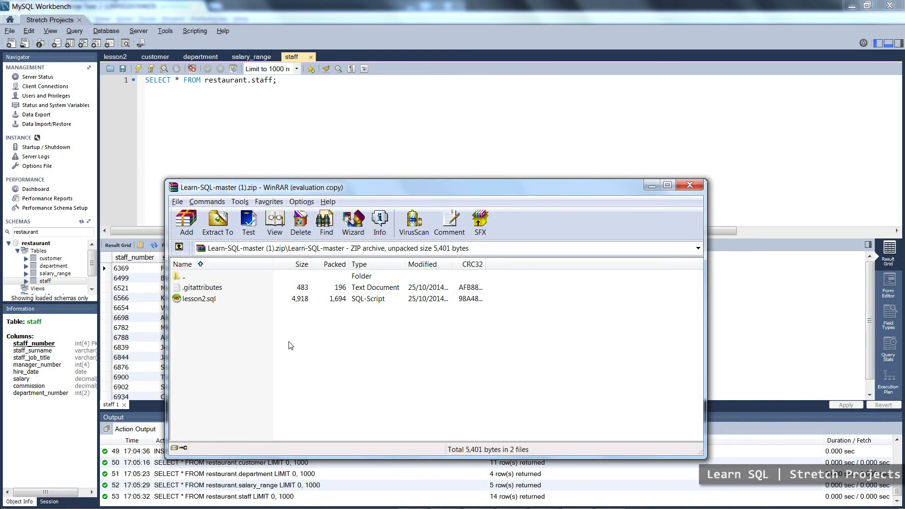
left_click(197, 298)
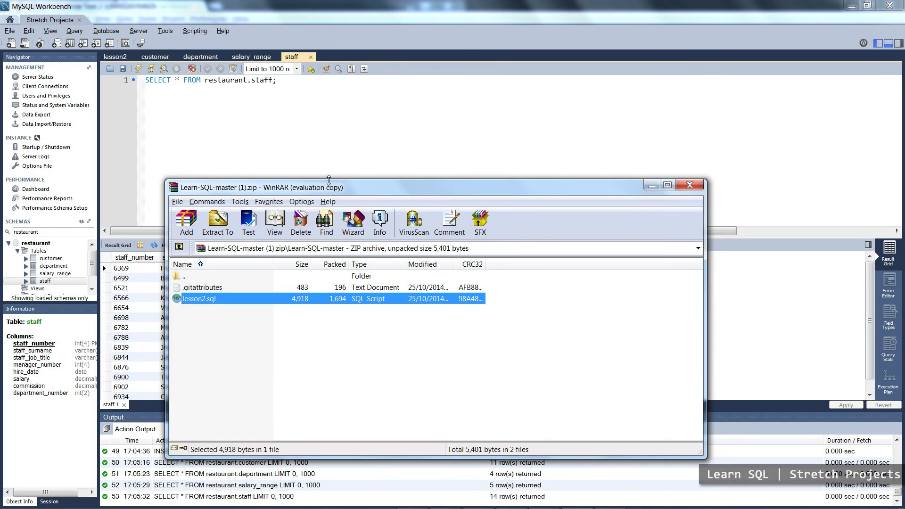
left_click(253, 368)
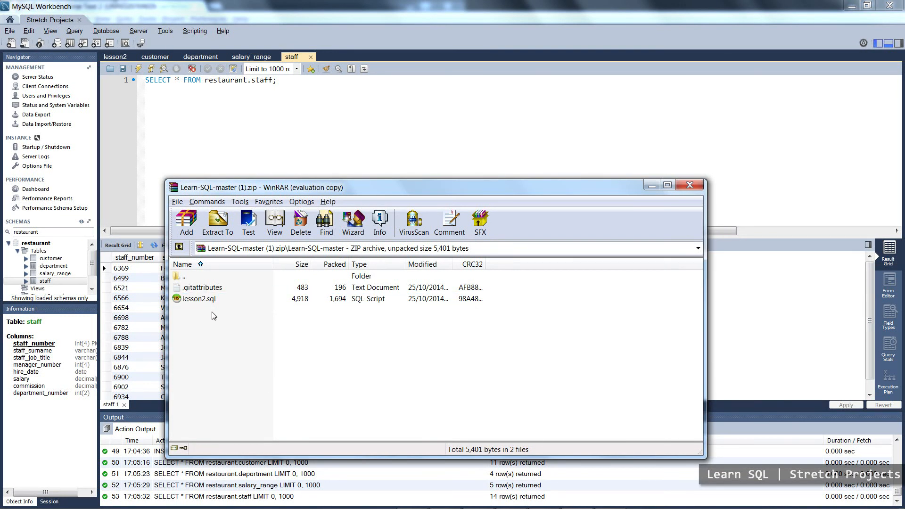